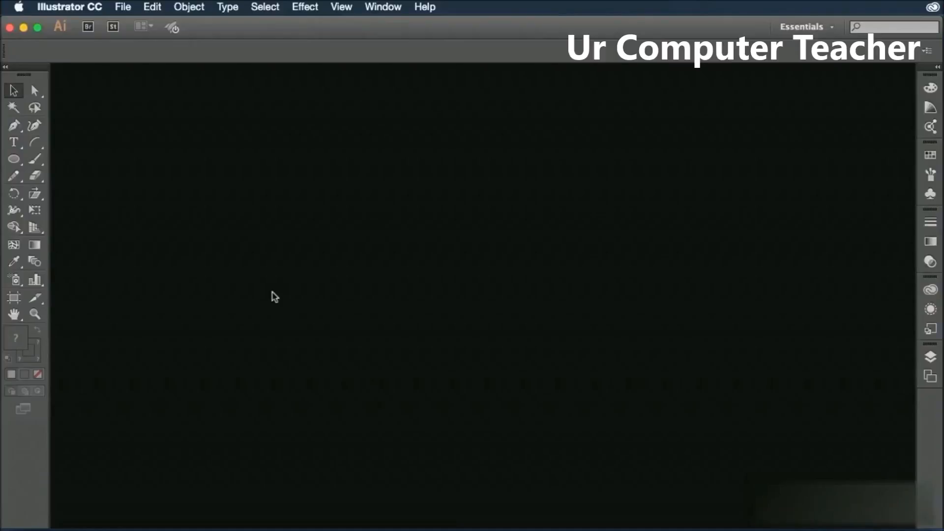
# Open the Color Settings dialog and review the available settings presets without choosing a different one
pyautogui.click(152, 8)
pyautogui.click(153, 9)
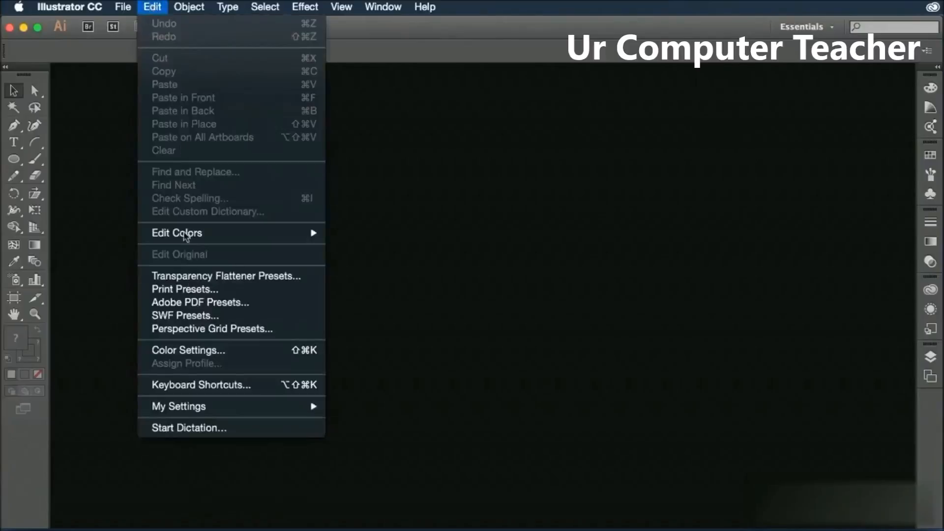
pyautogui.click(220, 352)
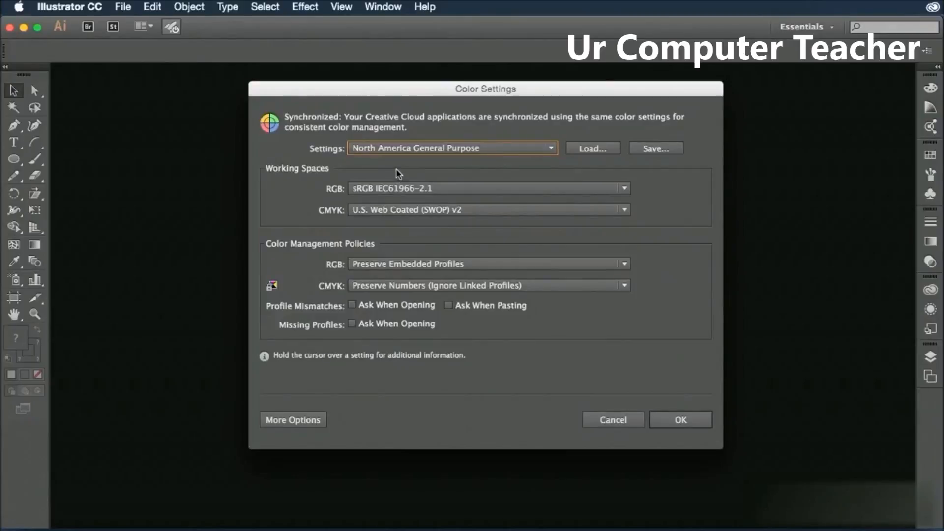
pyautogui.click(549, 150)
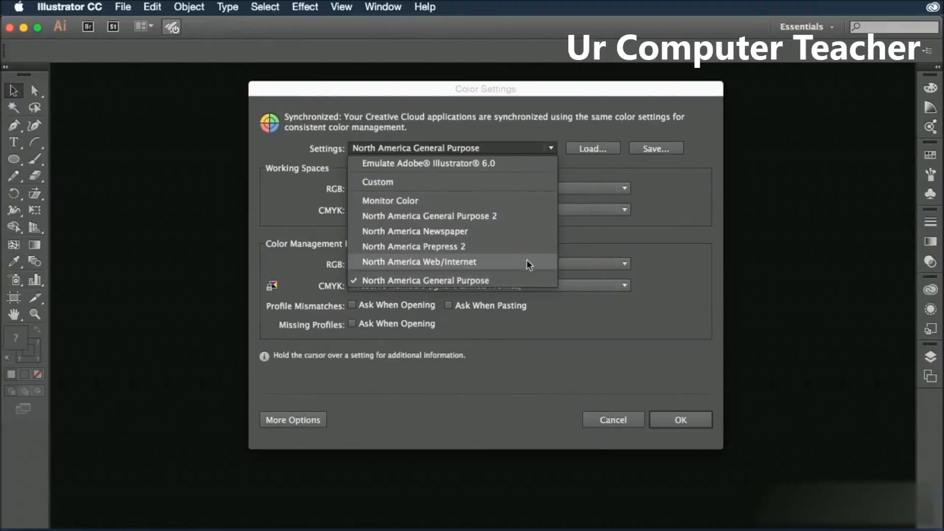
pyautogui.click(597, 217)
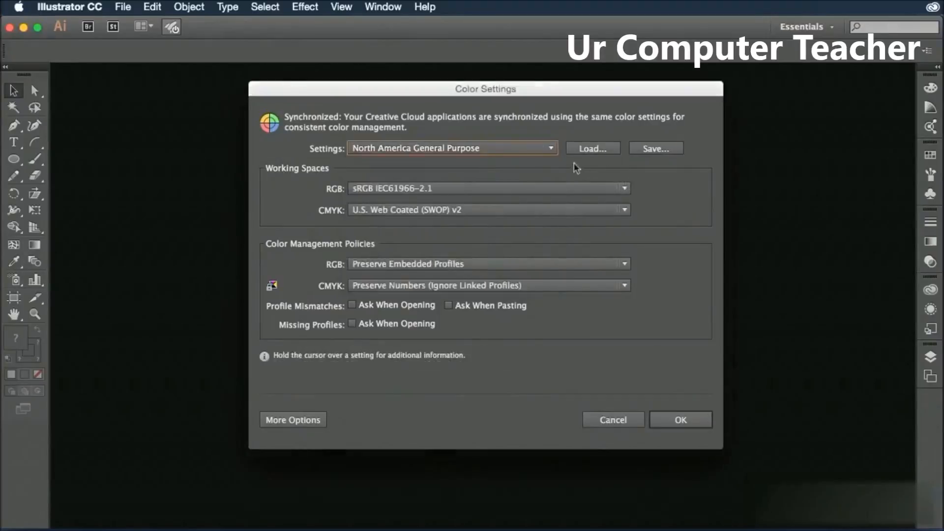
# Review the RGB and CMYK working space options, keeping sRGB IEC61966-2.1 for RGB and U.S. Web Coated (SWOP) v2 for CMYK
pyautogui.moveTo(431, 191)
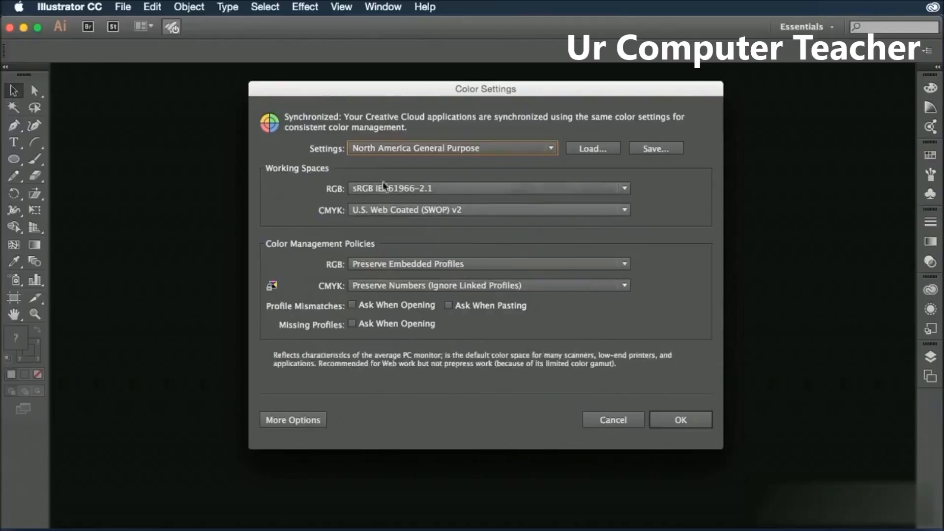
pyautogui.click(406, 190)
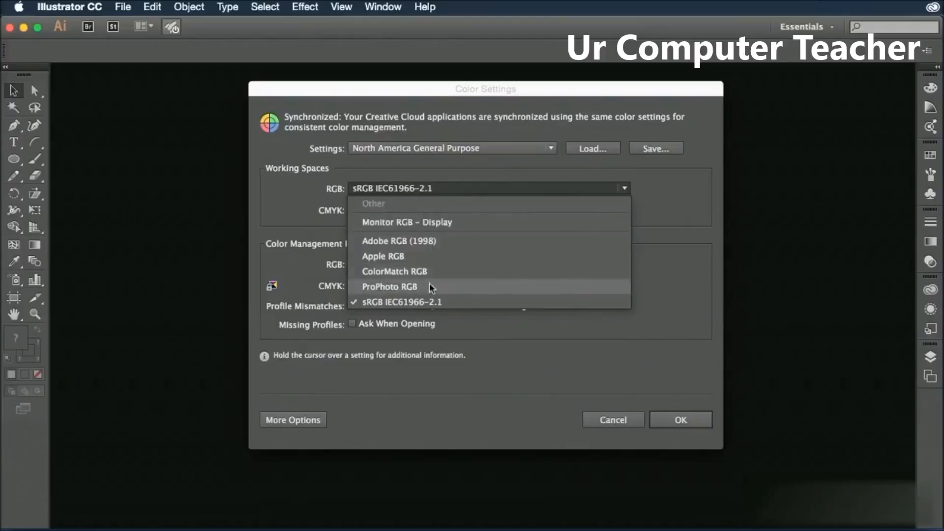
pyautogui.click(470, 302)
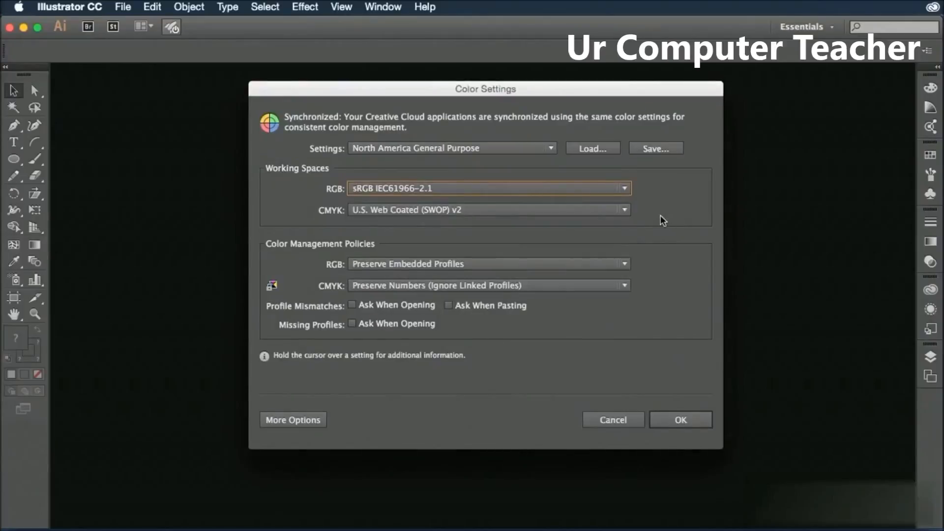
pyautogui.moveTo(376, 159)
pyautogui.click(484, 210)
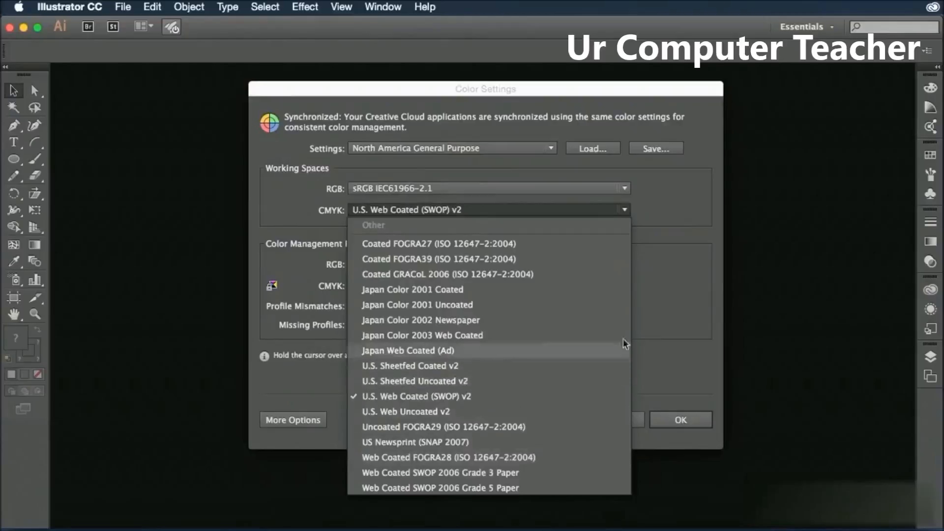
pyautogui.click(647, 293)
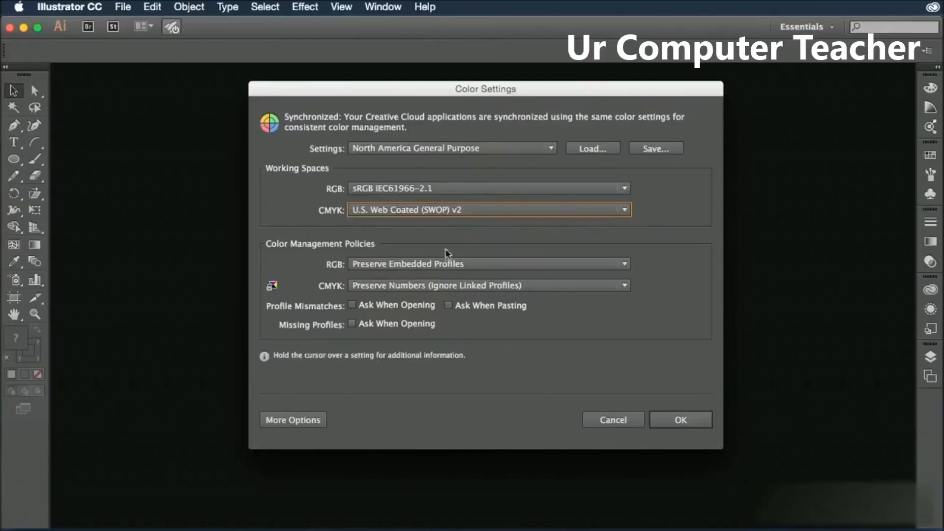
pyautogui.moveTo(348, 194)
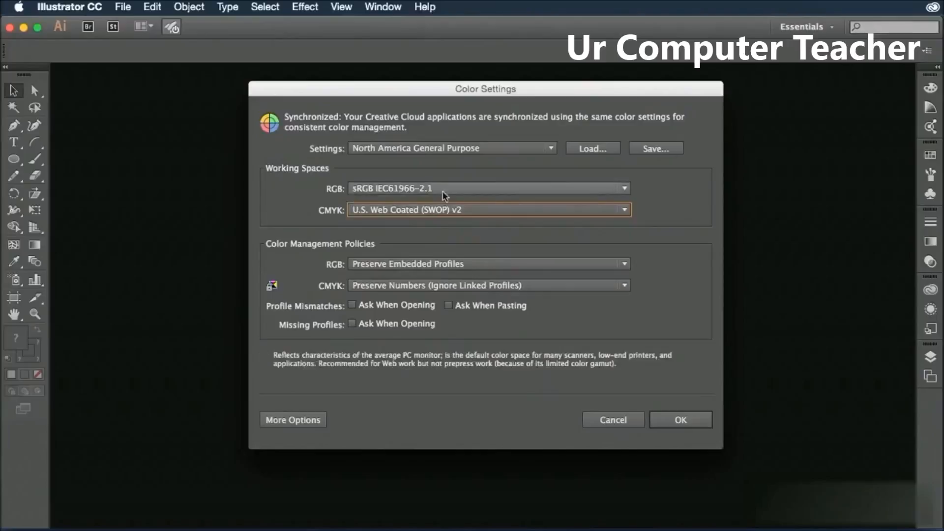
pyautogui.moveTo(362, 213)
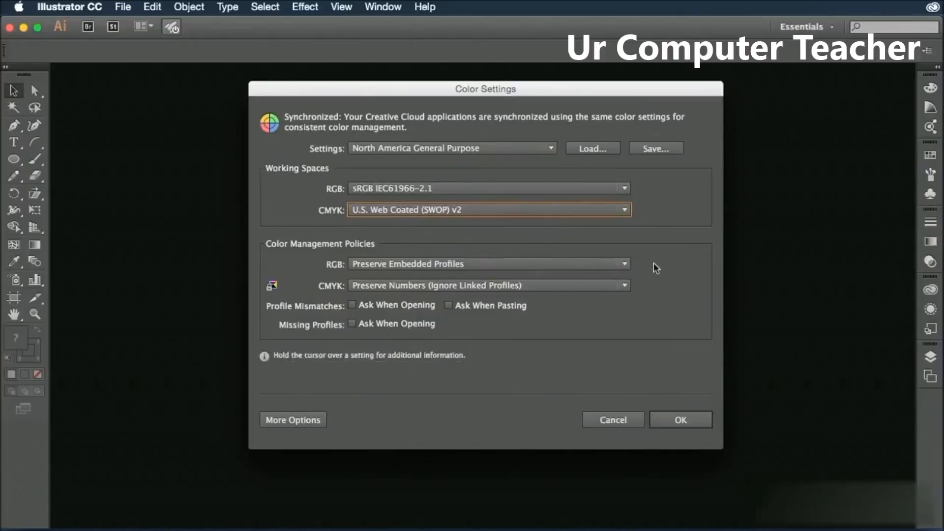
pyautogui.moveTo(576, 214)
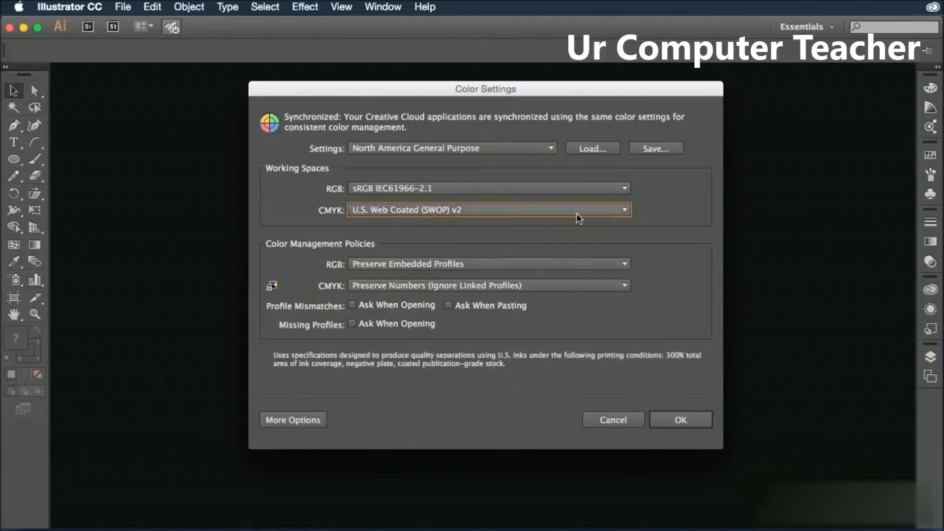
pyautogui.click(576, 214)
pyautogui.click(576, 213)
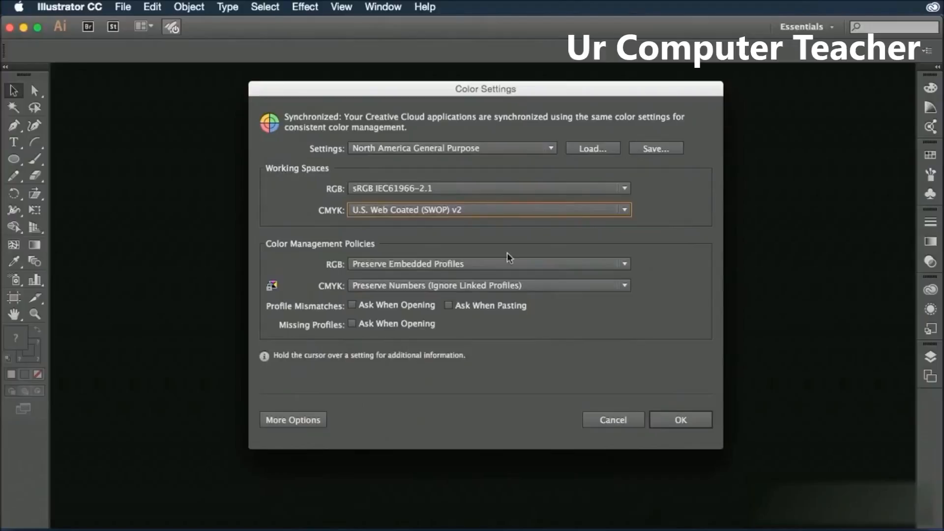
# Review the RGB color management policy options, leaving Preserve Embedded Profiles selected
pyautogui.moveTo(496, 266)
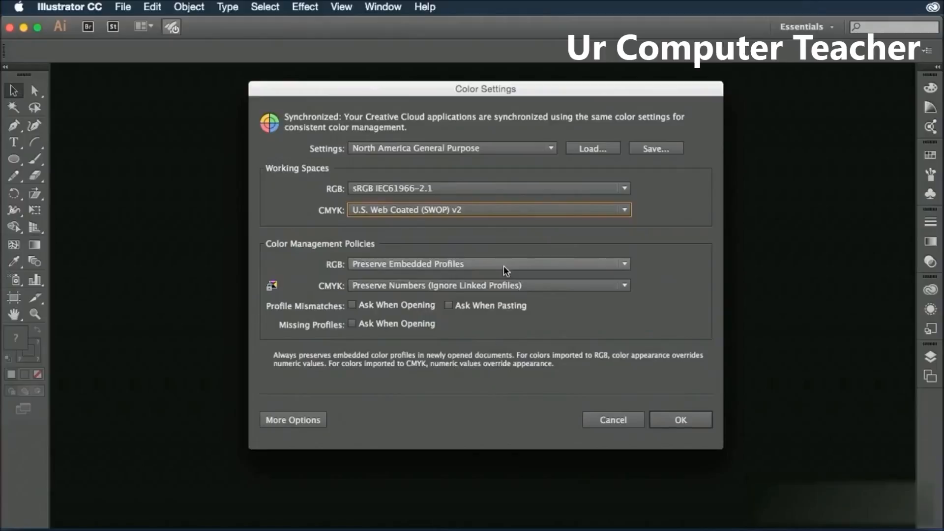
pyautogui.click(503, 266)
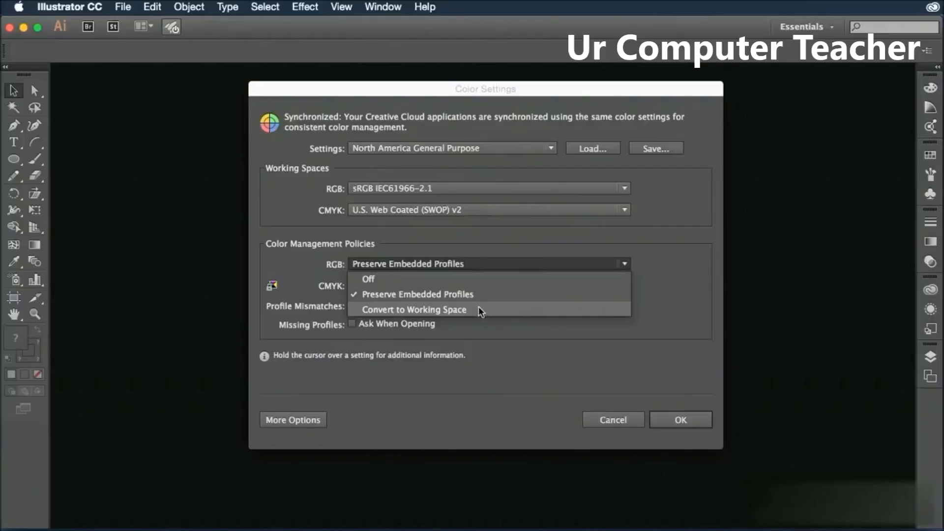
pyautogui.click(551, 329)
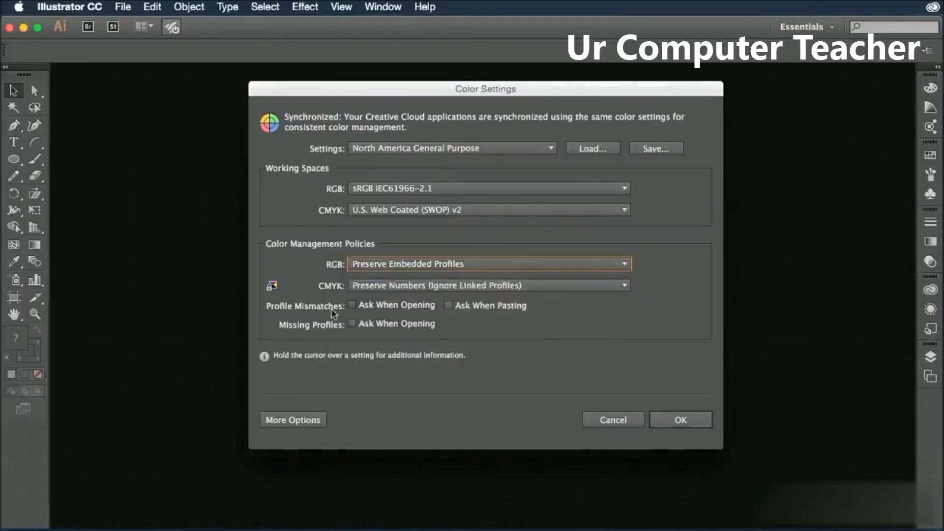
# Enable Ask When Opening and Ask When Pasting for profile mismatches and Ask When Opening for missing profiles, and apply the color settings
pyautogui.click(352, 308)
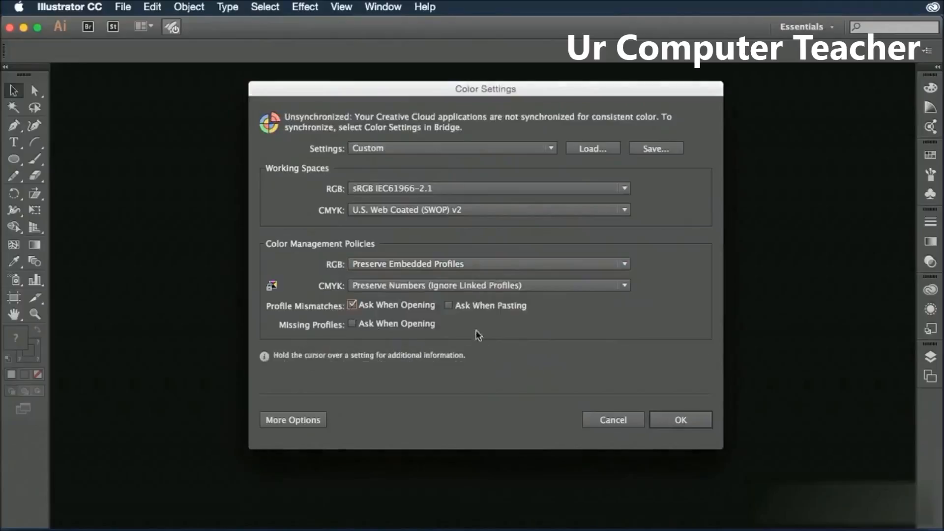
pyautogui.click(449, 305)
pyautogui.moveTo(450, 307)
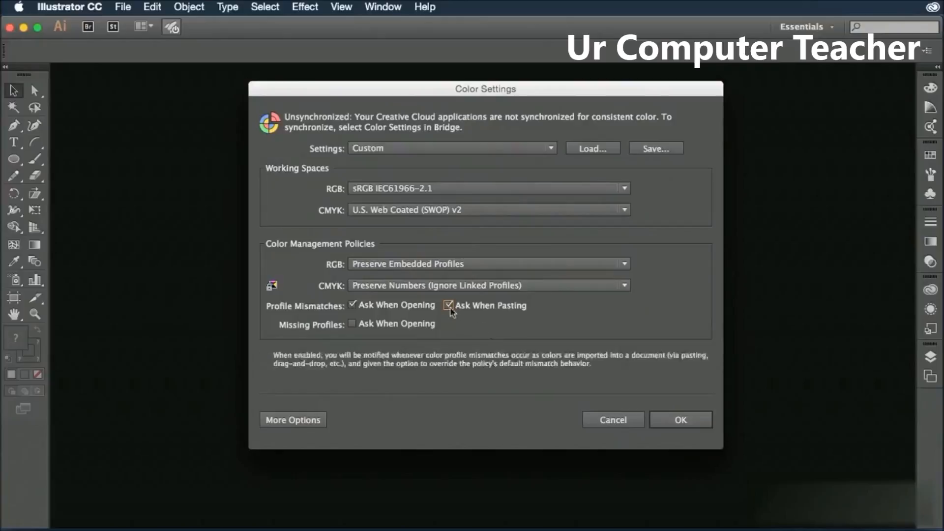
pyautogui.moveTo(352, 327)
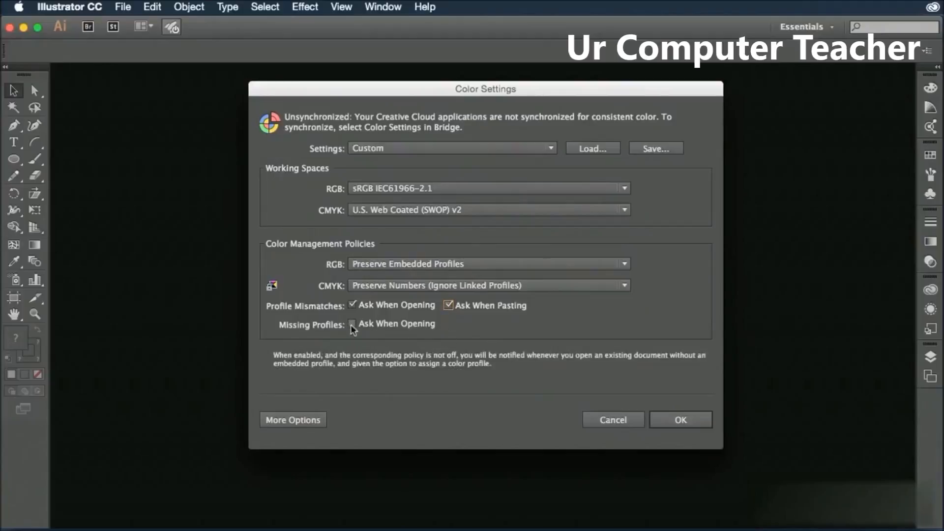
pyautogui.click(352, 325)
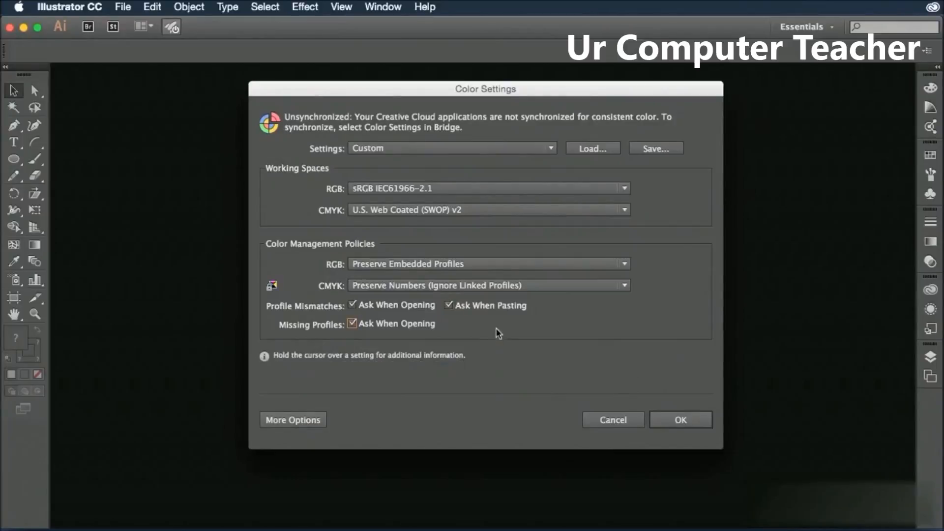
pyautogui.click(667, 424)
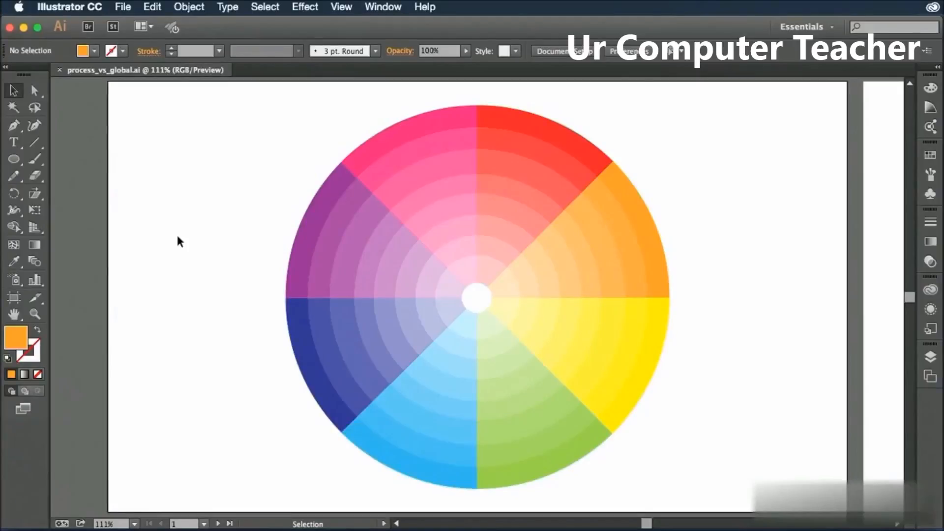
# Inspect the fills of individual pink, red and orange ring segments in the color wheel, and clear the selection
pyautogui.click(441, 124)
pyautogui.click(556, 156)
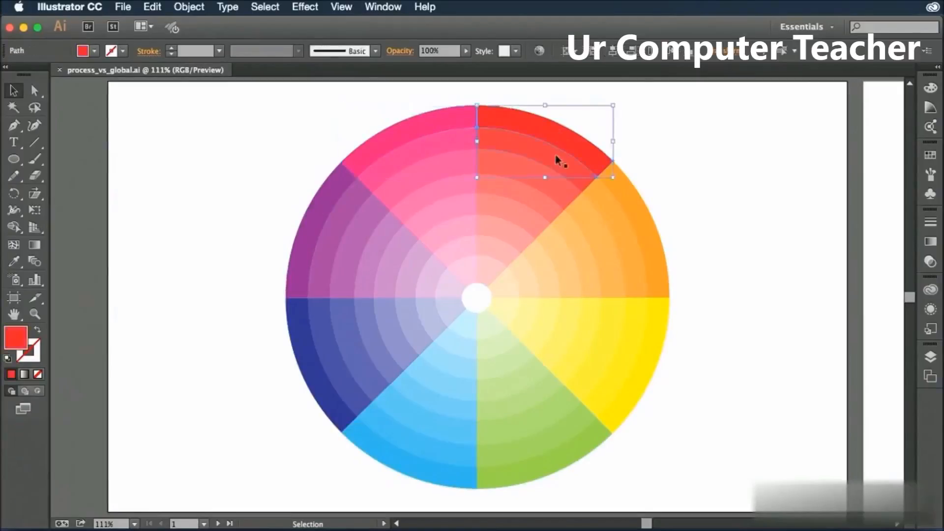
pyautogui.click(622, 209)
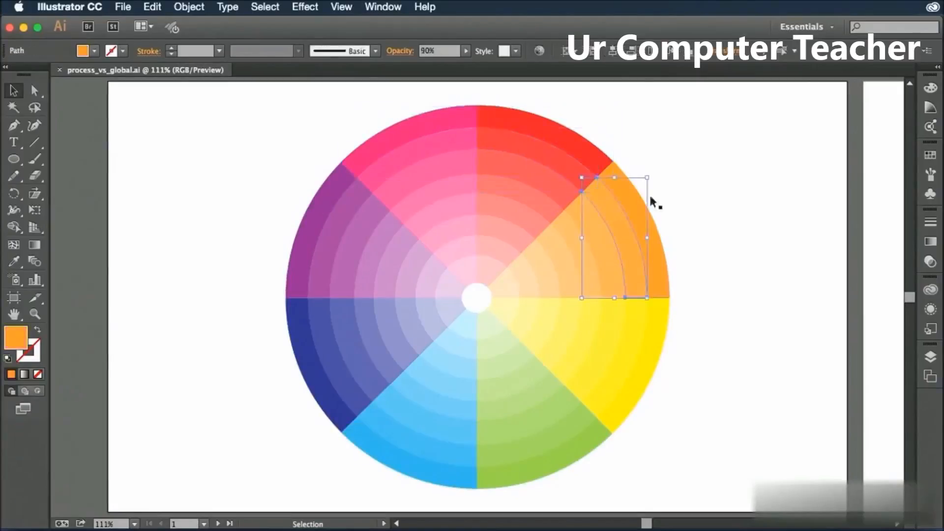
pyautogui.click(680, 181)
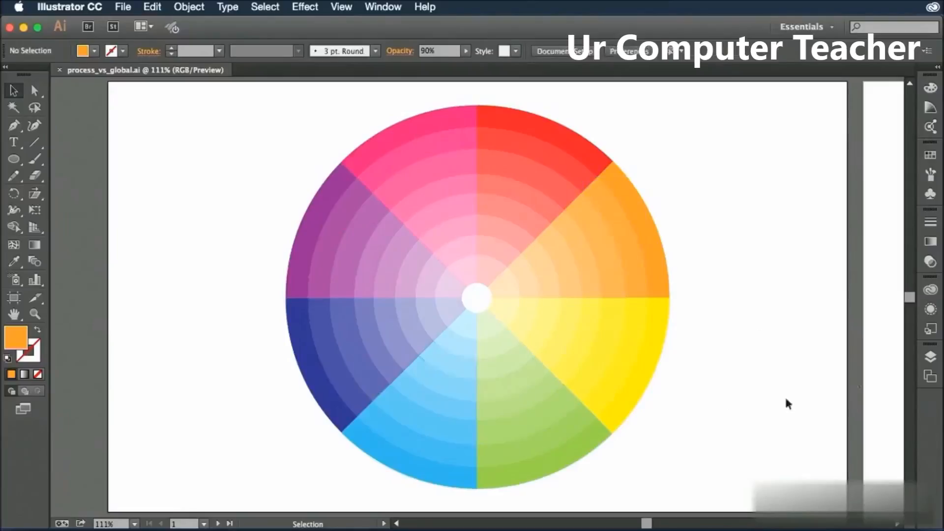
# View the Global artboard, return to the Process artboard, and collapse the artboard list
pyautogui.click(929, 377)
pyautogui.doubleClick(830, 382)
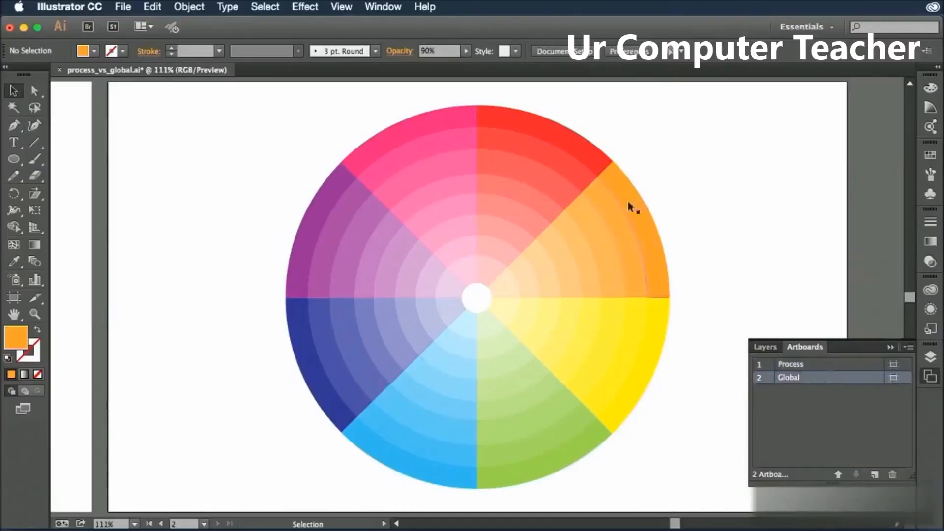
pyautogui.doubleClick(820, 365)
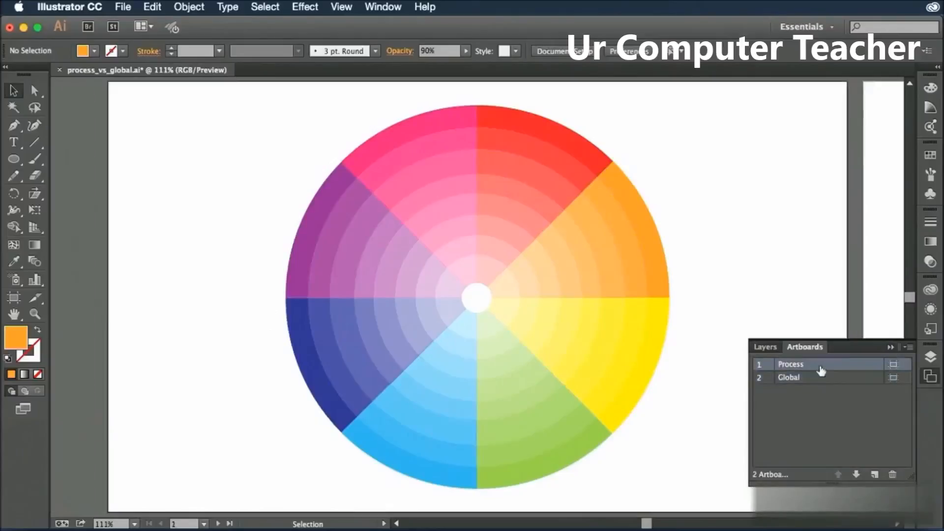
pyautogui.click(890, 347)
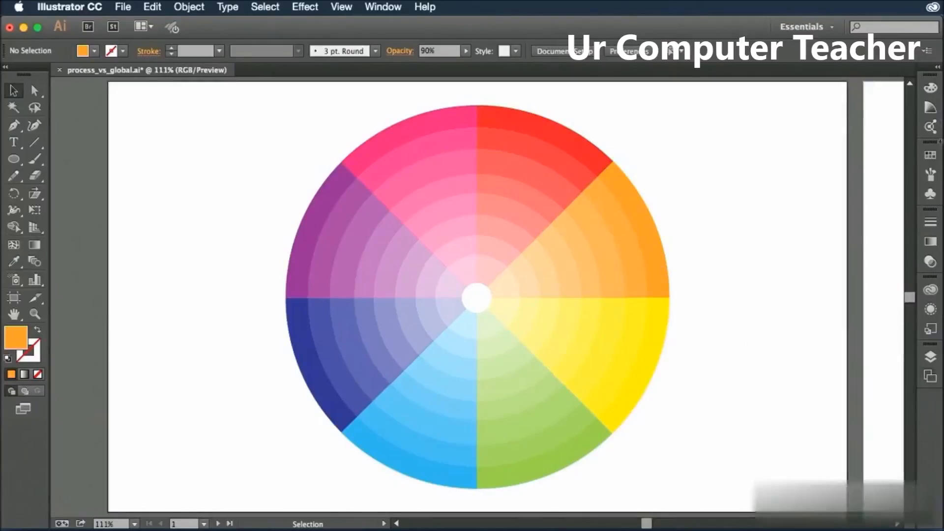
# Show the Swatches panel as a floating, taller panel placed beside the color wheel
pyautogui.click(930, 156)
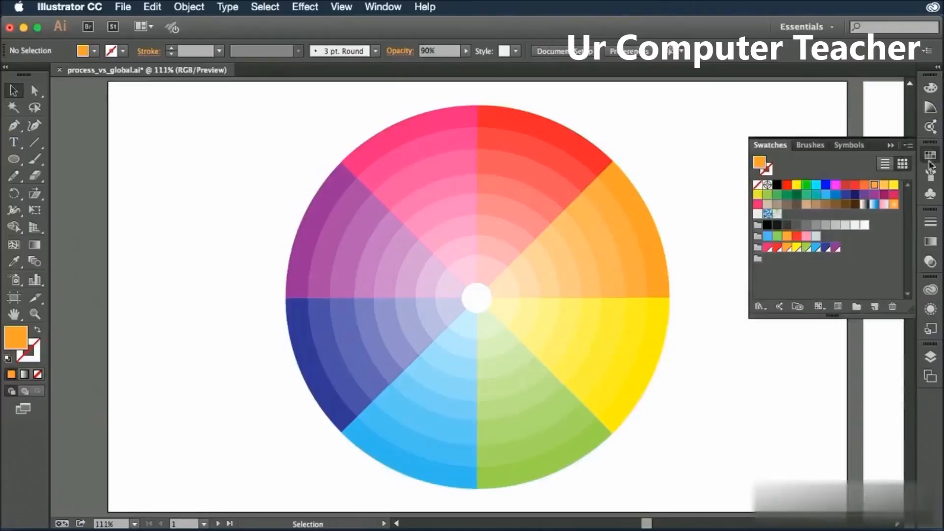
pyautogui.moveTo(758, 147); pyautogui.dragTo(676, 122)
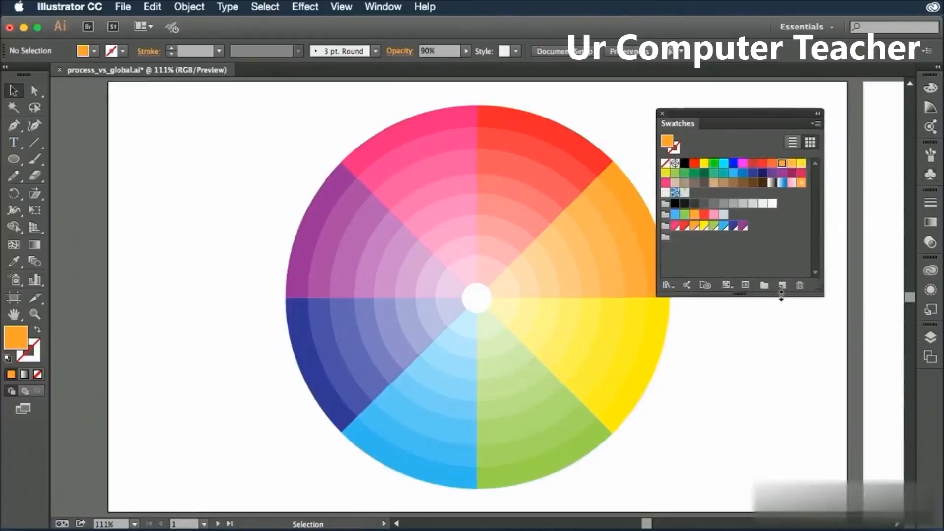
pyautogui.moveTo(780, 297); pyautogui.dragTo(793, 328)
pyautogui.moveTo(751, 118); pyautogui.dragTo(787, 117)
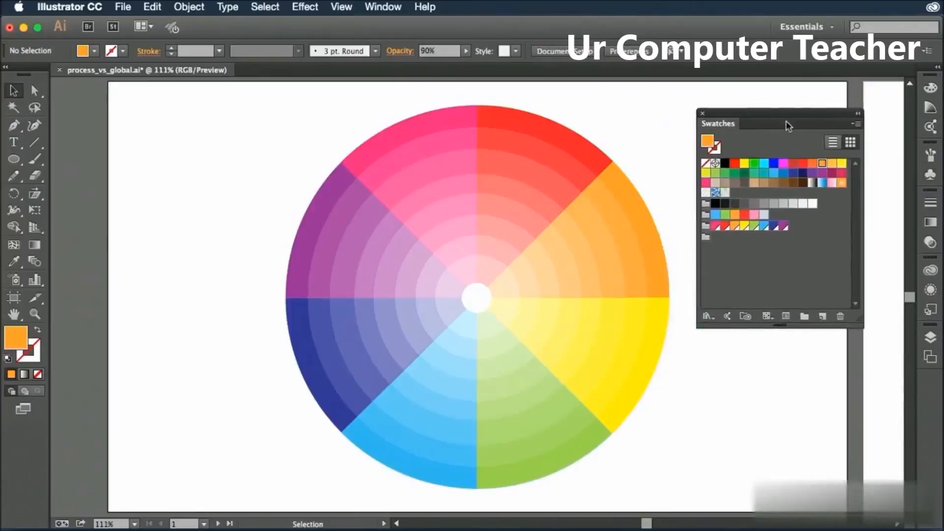
# Select the outermost orange segment of the wheel and change its process swatch by setting green to 48
pyautogui.click(622, 185)
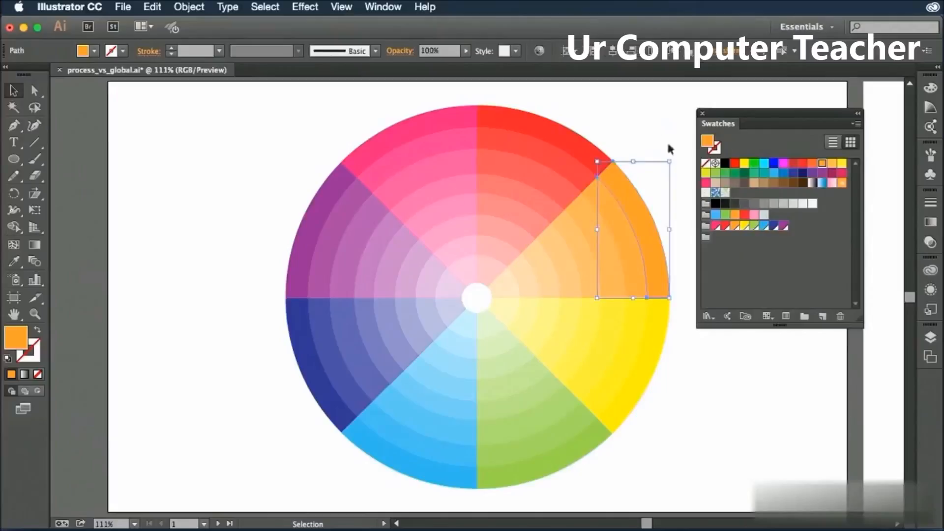
pyautogui.click(822, 164)
pyautogui.doubleClick(822, 164)
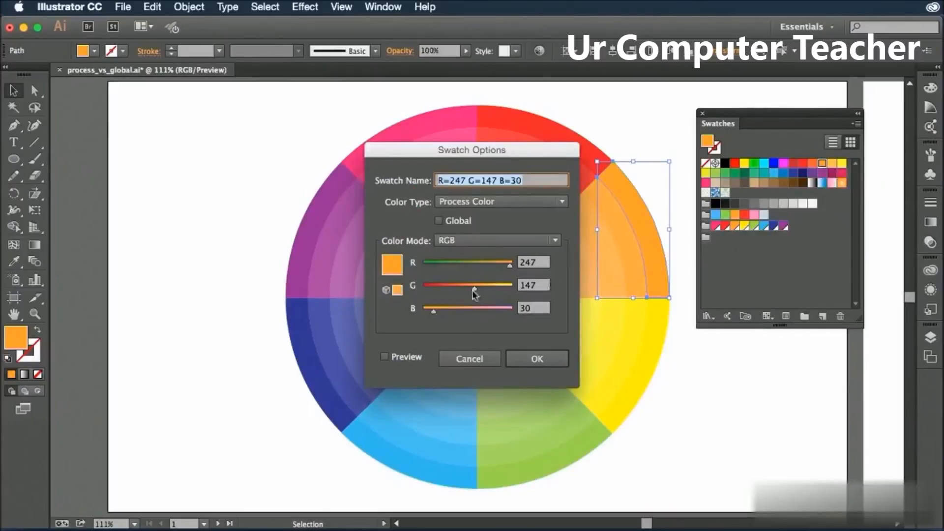
pyautogui.moveTo(473, 288); pyautogui.dragTo(441, 294)
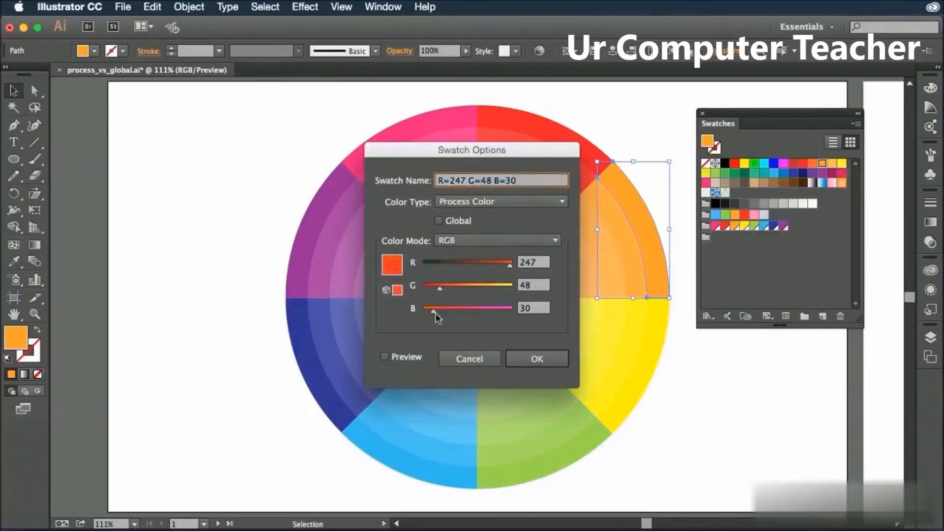
pyautogui.click(544, 359)
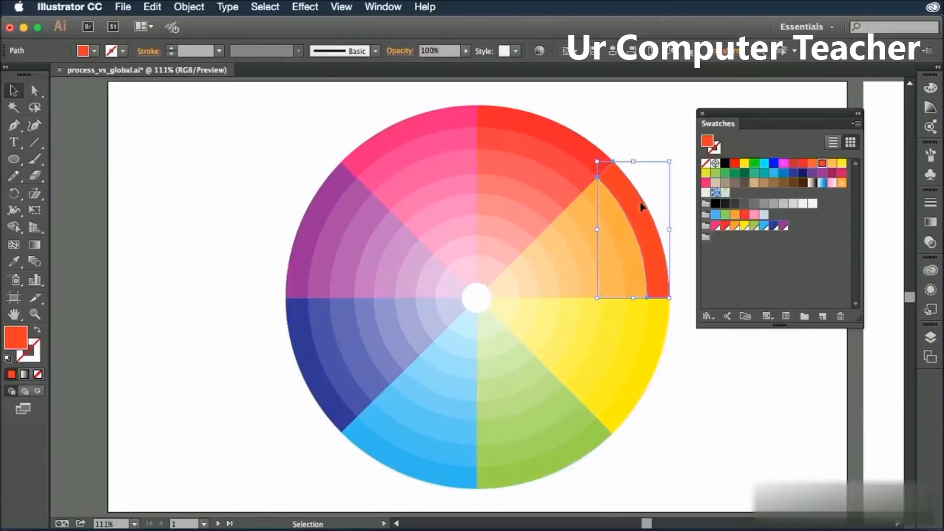
# Undo the color change made to the orange process swatch
pyautogui.click(153, 6)
pyautogui.click(162, 26)
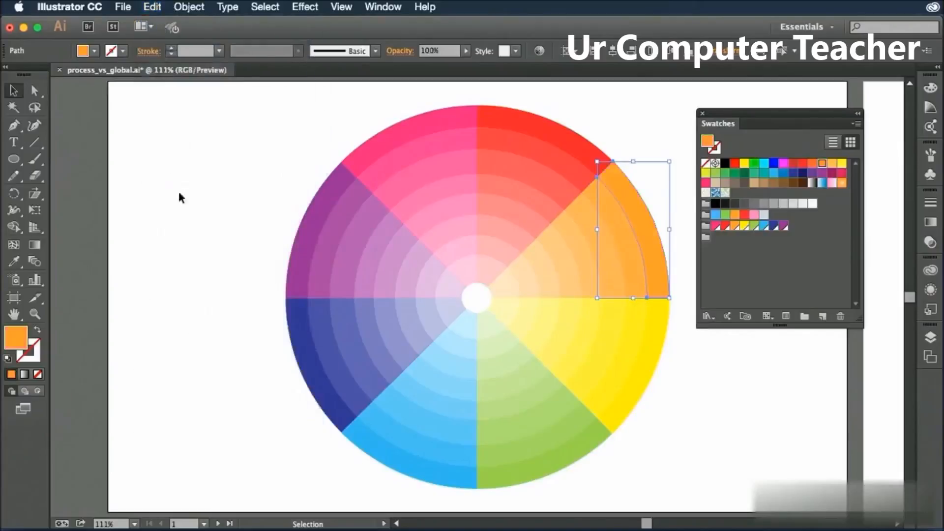
# Deselect the orange segment and go to the Global artboard
pyautogui.click(634, 129)
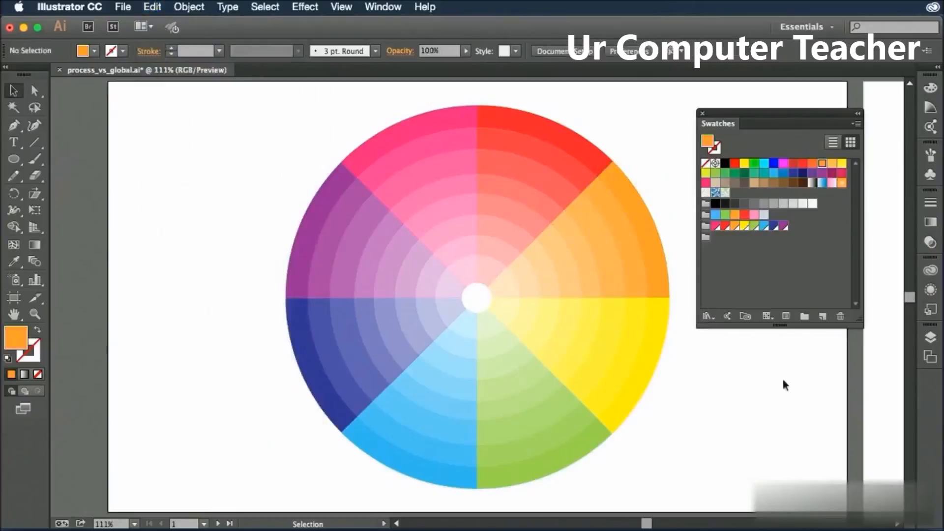
pyautogui.click(928, 356)
pyautogui.doubleClick(816, 362)
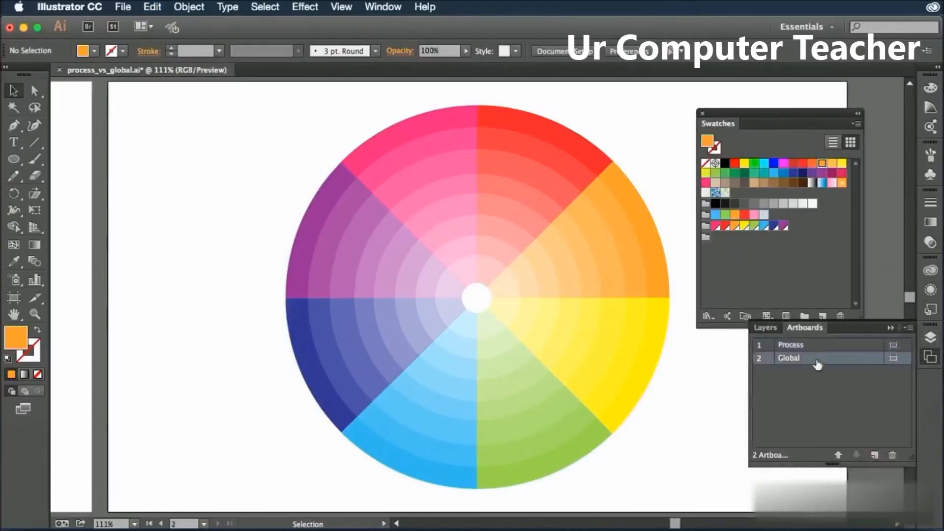
# Select the outermost orange segment and set its global swatch to R 255, G 127, B 18 with the preview on
pyautogui.click(644, 219)
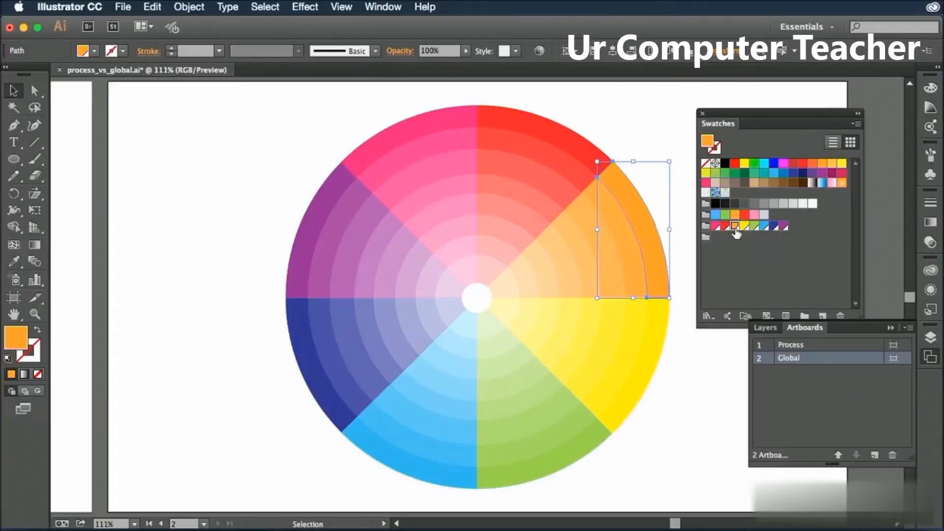
pyautogui.doubleClick(734, 227)
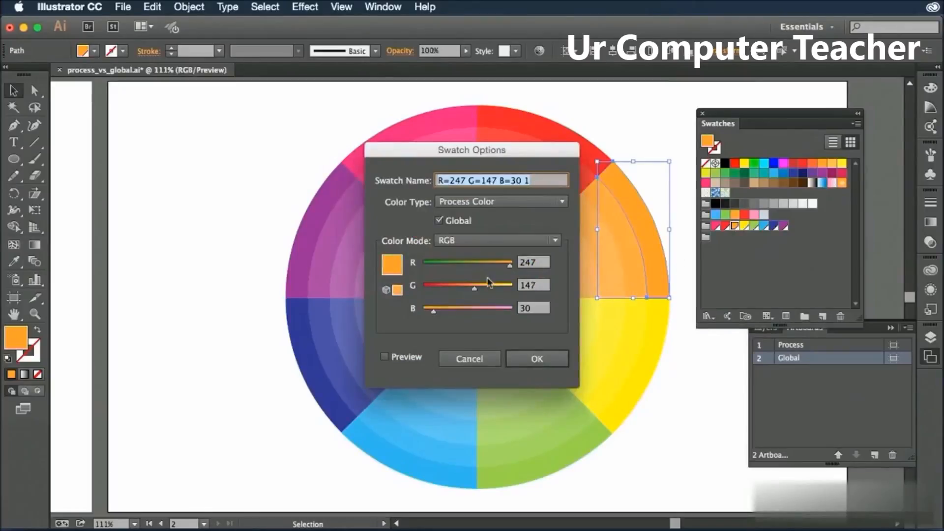
pyautogui.moveTo(509, 266); pyautogui.dragTo(467, 287)
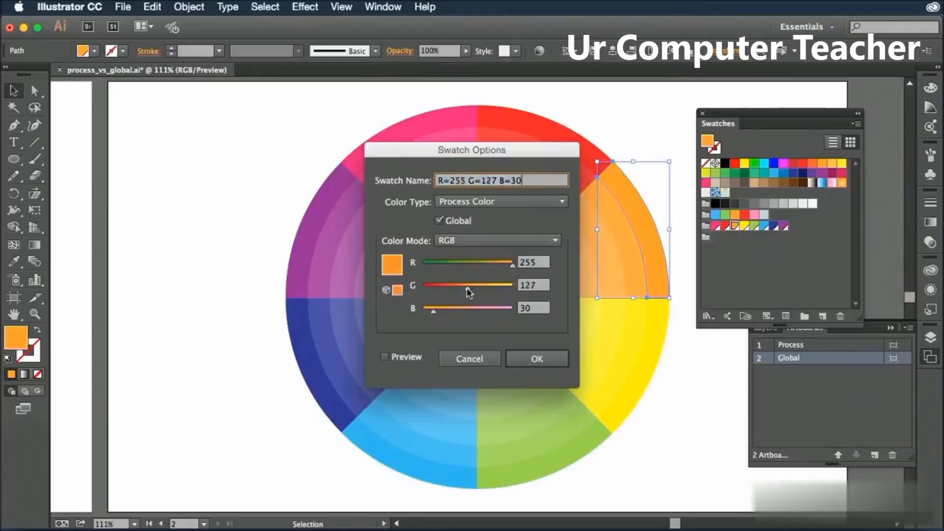
pyautogui.moveTo(434, 312); pyautogui.dragTo(430, 311)
pyautogui.moveTo(491, 150); pyautogui.dragTo(394, 131)
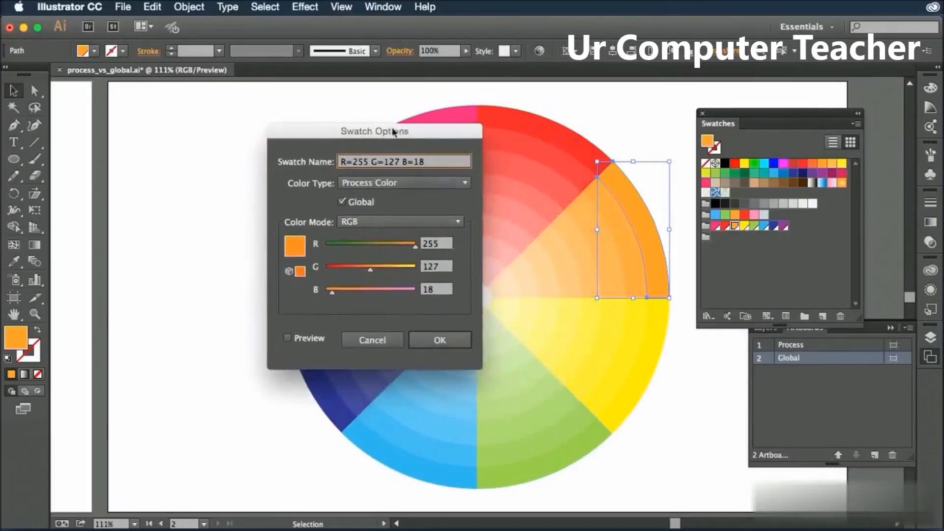
pyautogui.click(287, 338)
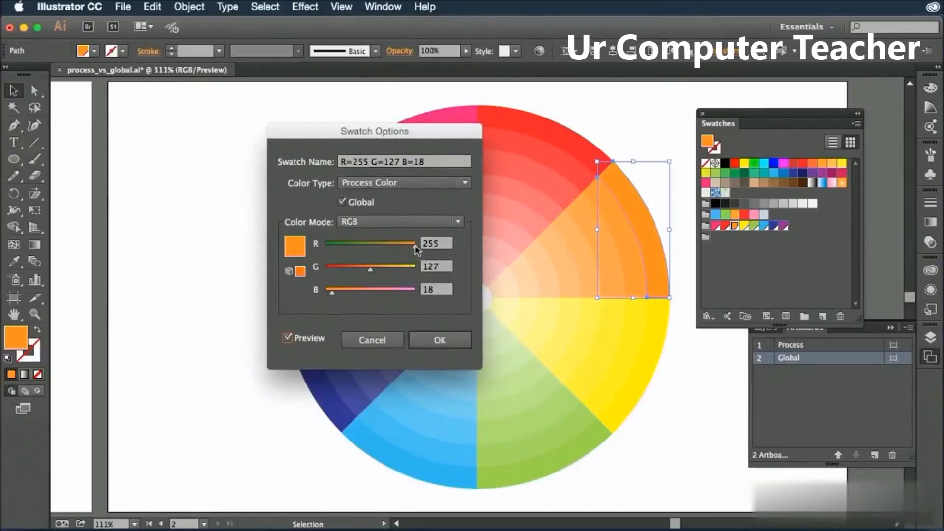
# Preview the orange global swatch with red at 0, set red to 251, and apply the swatch change
pyautogui.moveTo(415, 246); pyautogui.dragTo(312, 247)
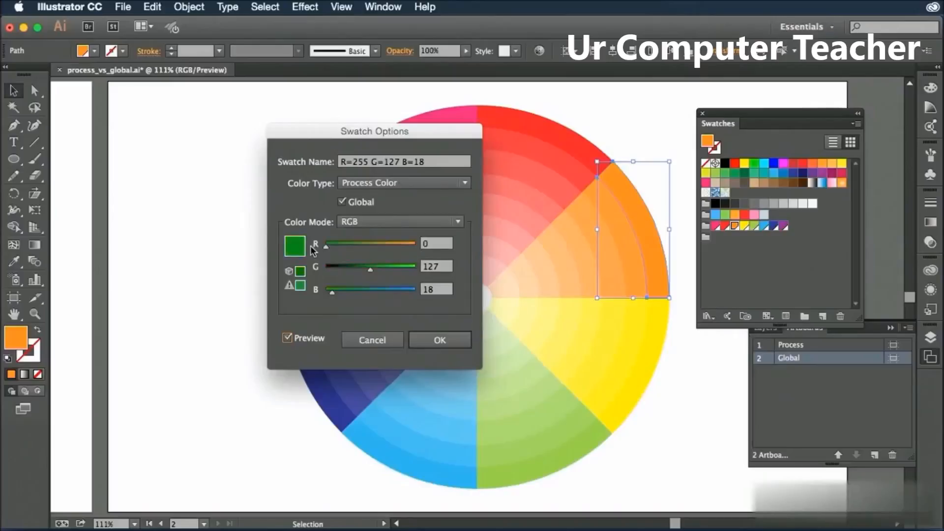
pyautogui.moveTo(313, 251); pyautogui.dragTo(311, 248)
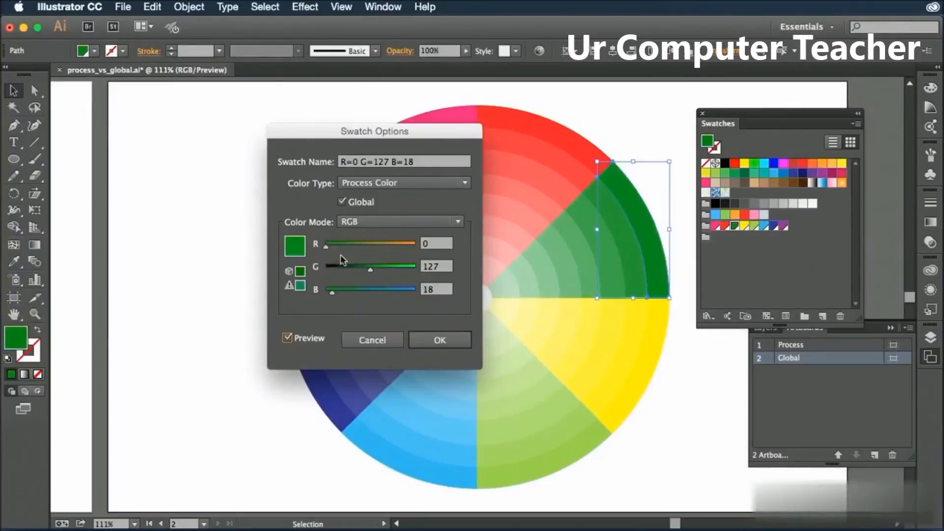
pyautogui.moveTo(329, 249); pyautogui.dragTo(413, 251)
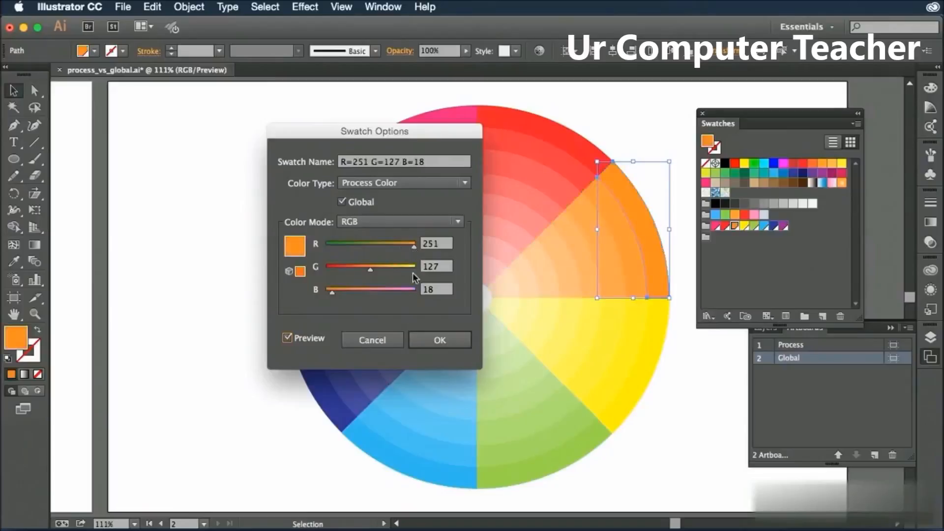
pyautogui.click(434, 339)
pyautogui.click(706, 421)
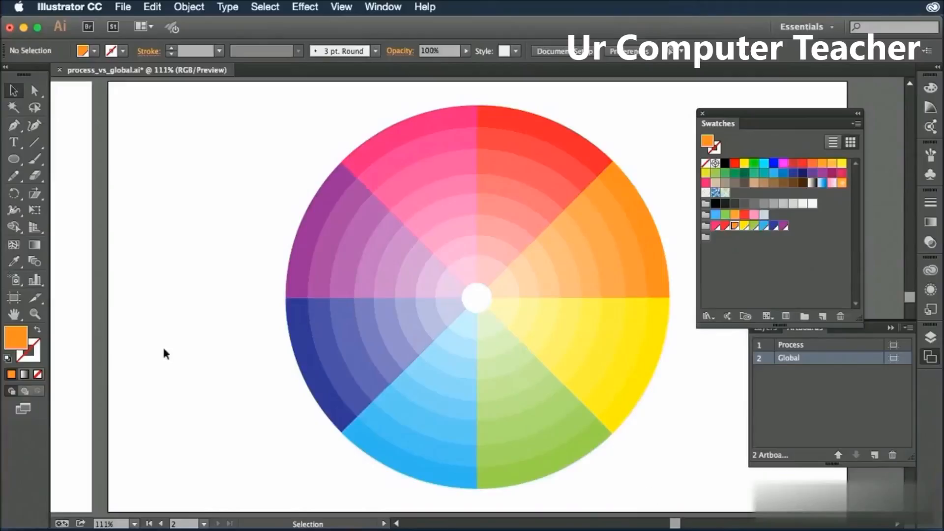
# Draw three separate circles with the Ellipse tool in the empty area beside the wheel's pink and purple segments
pyautogui.click(10, 161)
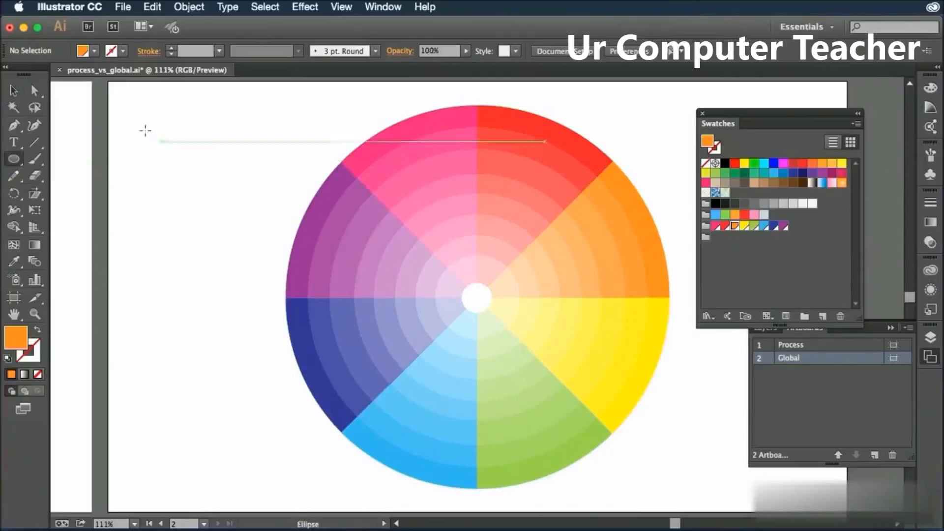
pyautogui.moveTo(141, 113); pyautogui.dragTo(186, 149)
pyautogui.moveTo(164, 185); pyautogui.dragTo(207, 228)
pyautogui.moveTo(207, 119); pyautogui.dragTo(262, 173)
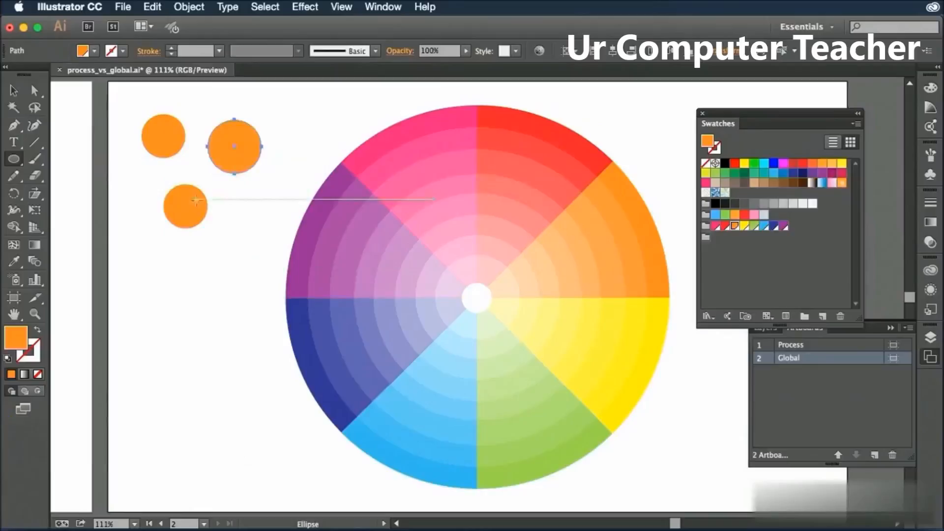
# Select all three circles and fill them with the light blue process swatch
pyautogui.press('v')
pyautogui.keyDown('shift'); pyautogui.click(190, 205); pyautogui.keyUp('shift')
pyautogui.keyDown('shift'); pyautogui.click(174, 140); pyautogui.keyUp('shift')
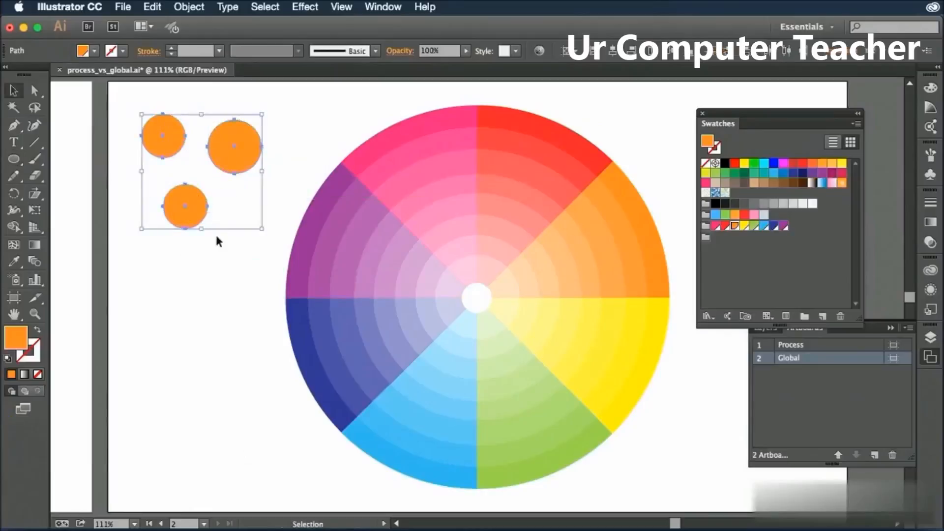
pyautogui.click(772, 174)
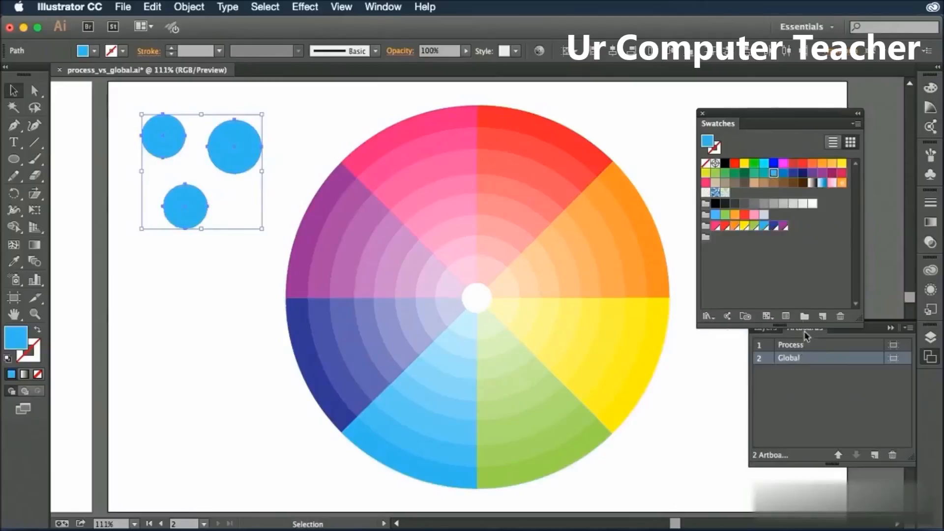
# Create a global swatch of R 89, G 175, B 255 from the circles' fill in the empty color group
pyautogui.click(707, 238)
pyautogui.click(823, 317)
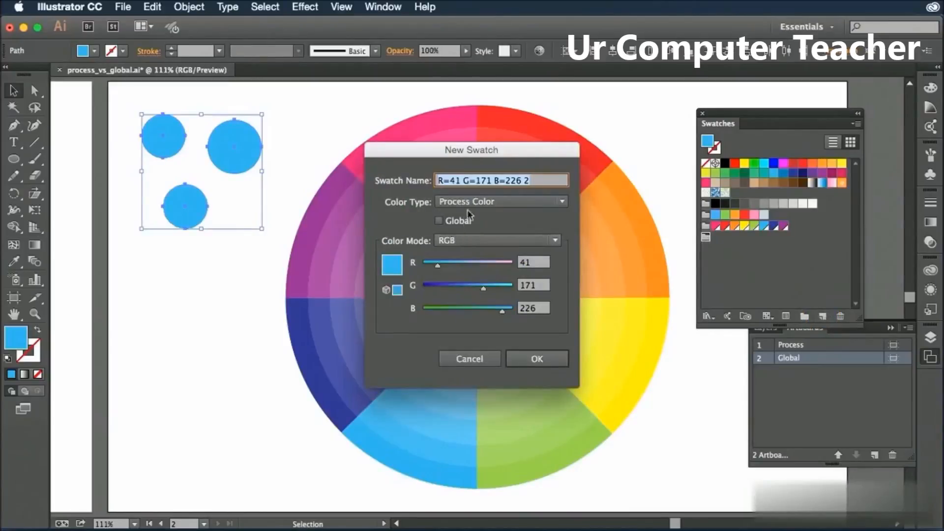
pyautogui.click(440, 224)
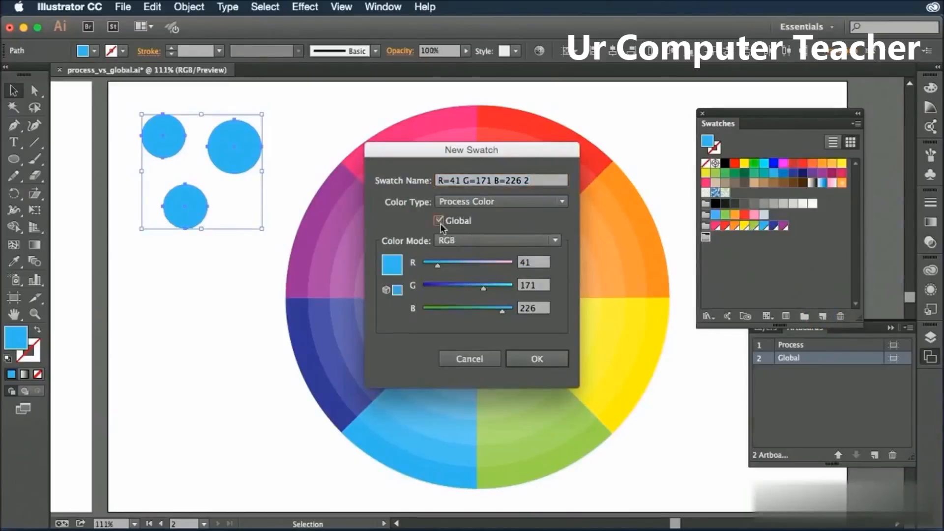
pyautogui.moveTo(437, 264); pyautogui.dragTo(486, 295)
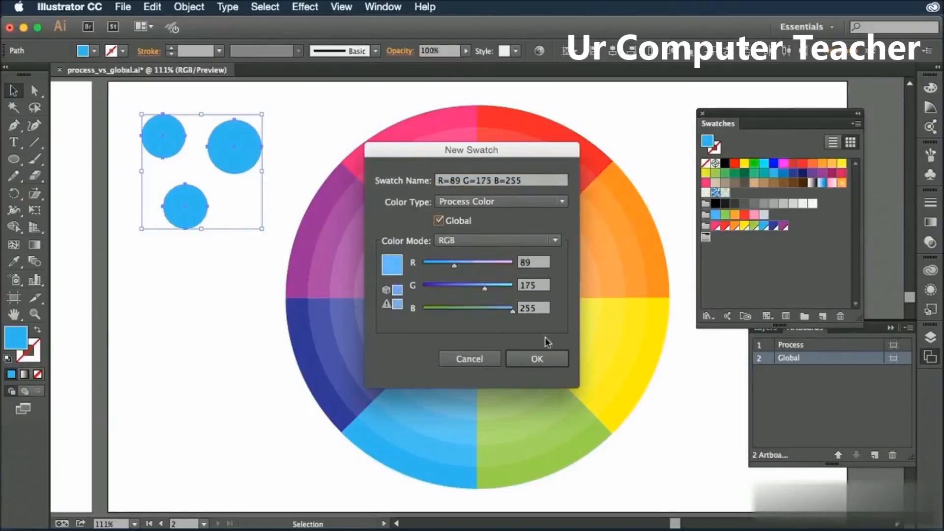
pyautogui.click(537, 358)
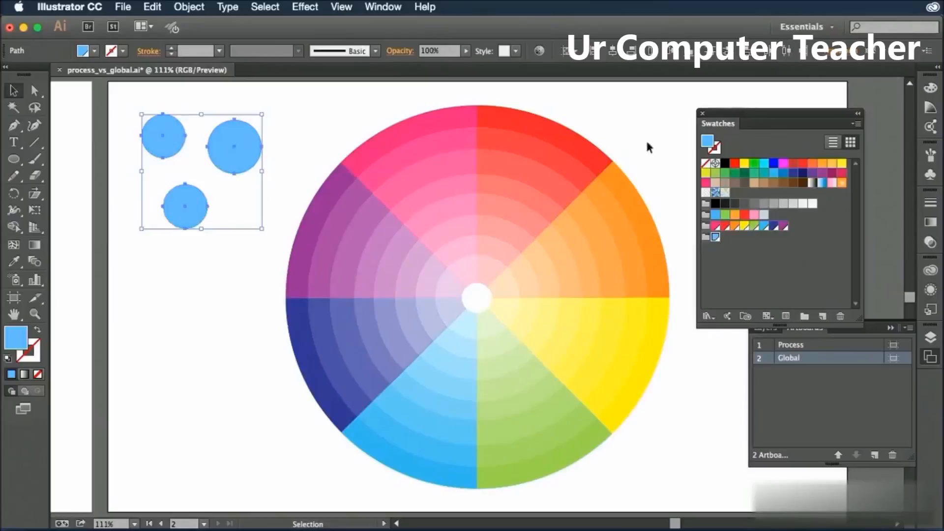
pyautogui.click(632, 113)
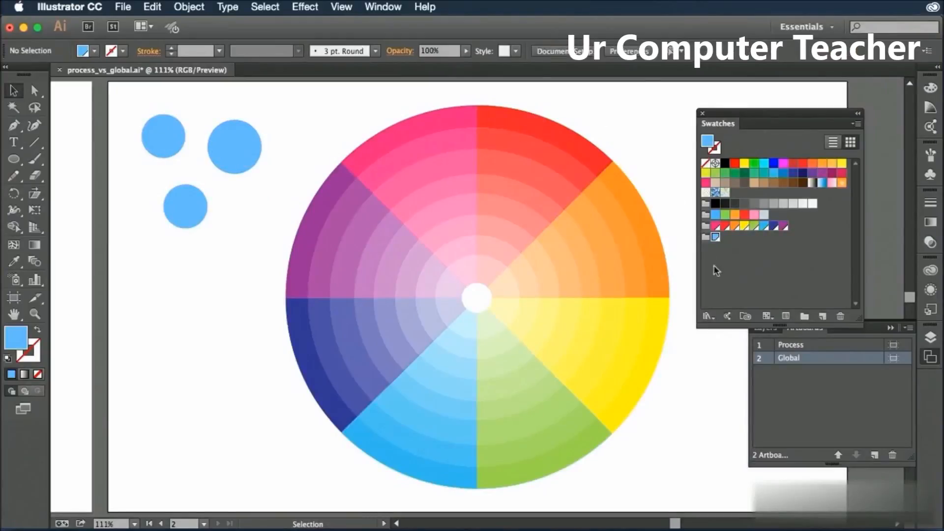
# Try the new blue global swatch at R 1, G 0, B 255 with the preview on
pyautogui.doubleClick(716, 239)
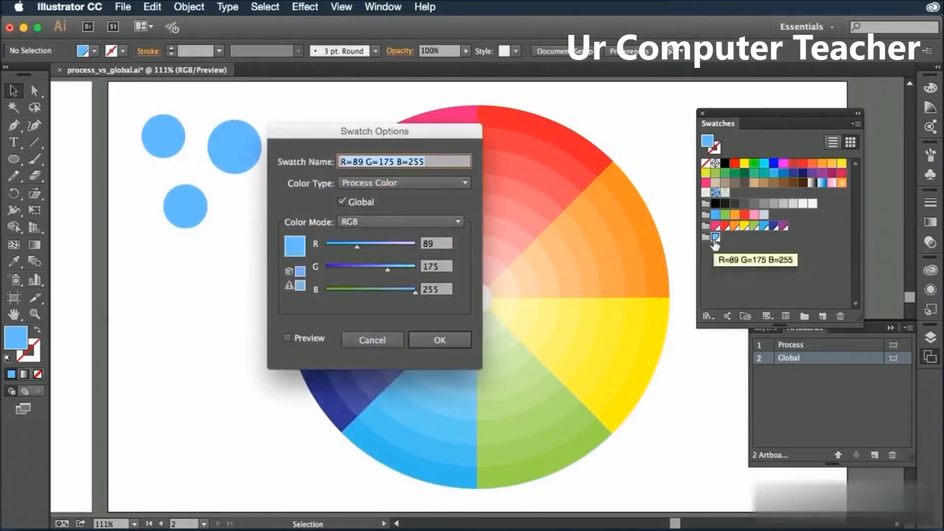
pyautogui.moveTo(387, 269); pyautogui.dragTo(327, 249)
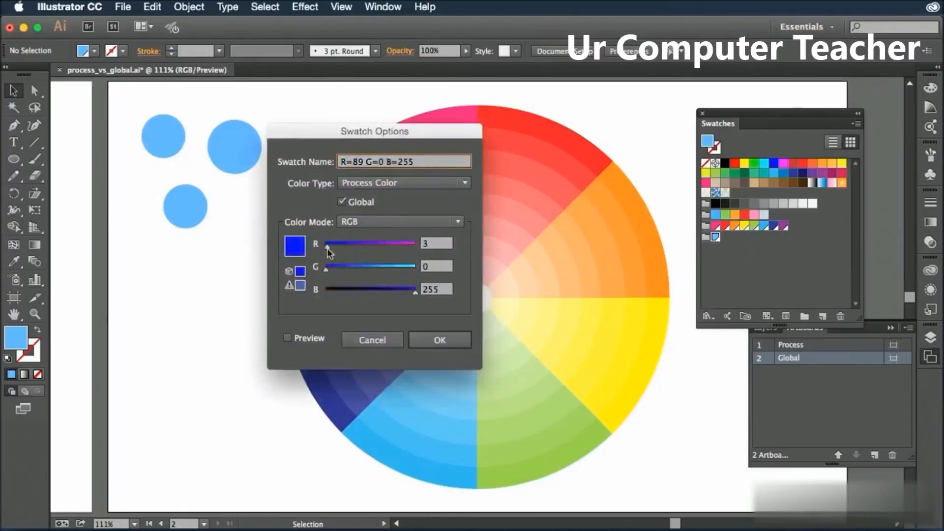
pyautogui.click(289, 338)
pyautogui.moveTo(346, 134); pyautogui.dragTo(475, 136)
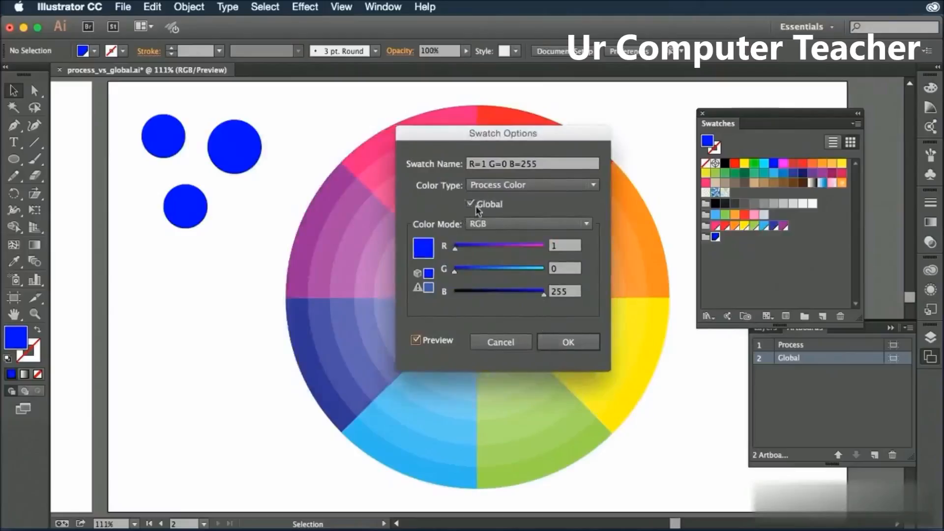
# Try the CMYK color mode for the blue global swatch and cancel the swatch edits
pyautogui.click(490, 224)
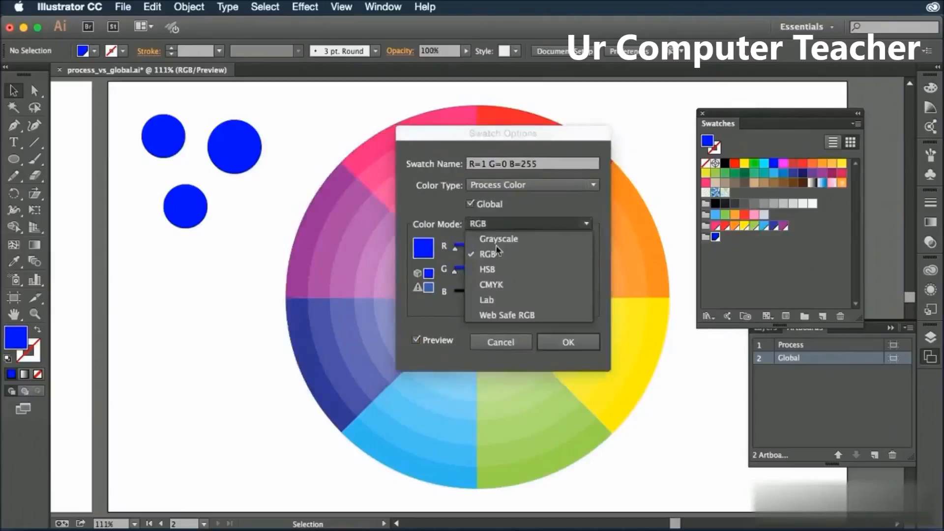
pyautogui.click(502, 282)
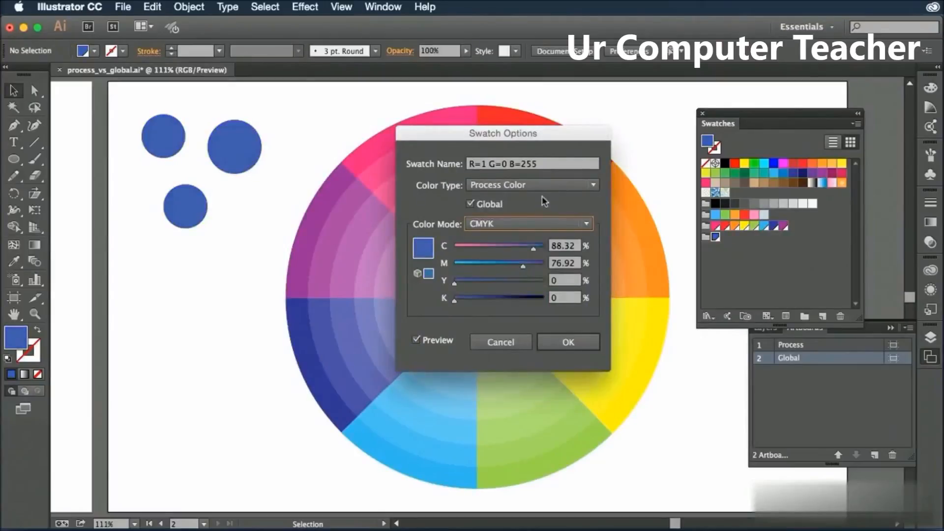
pyautogui.click(518, 342)
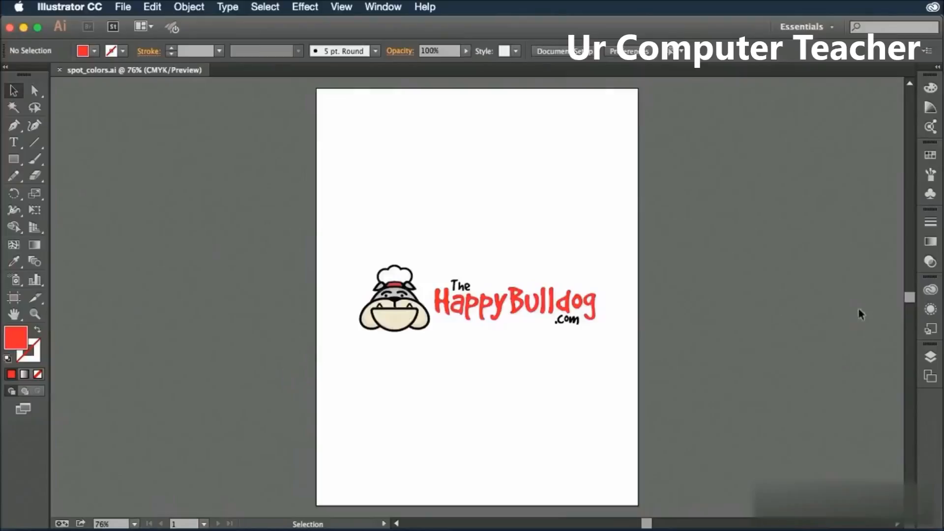
# Show the Swatches panel for the spot_colors.ai logo and make it tall enough to show every swatch
pyautogui.click(930, 155)
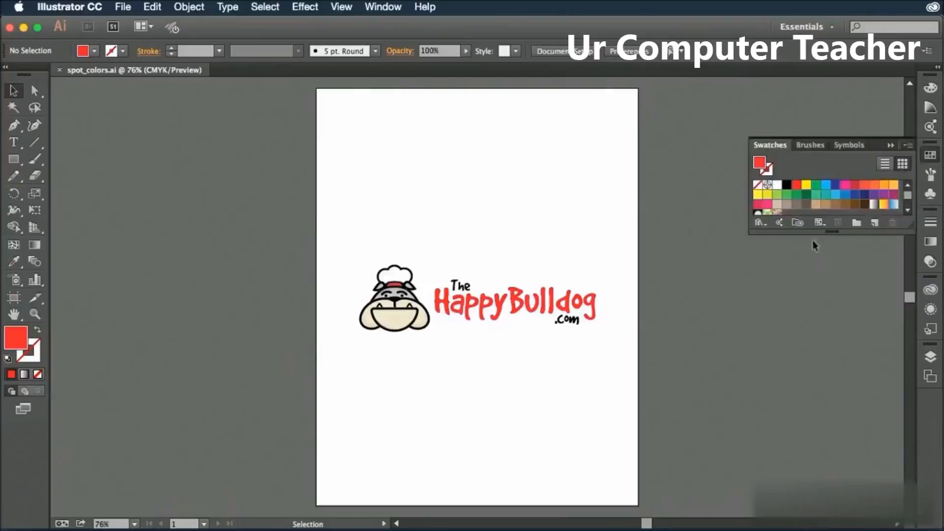
pyautogui.moveTo(814, 232); pyautogui.dragTo(814, 326)
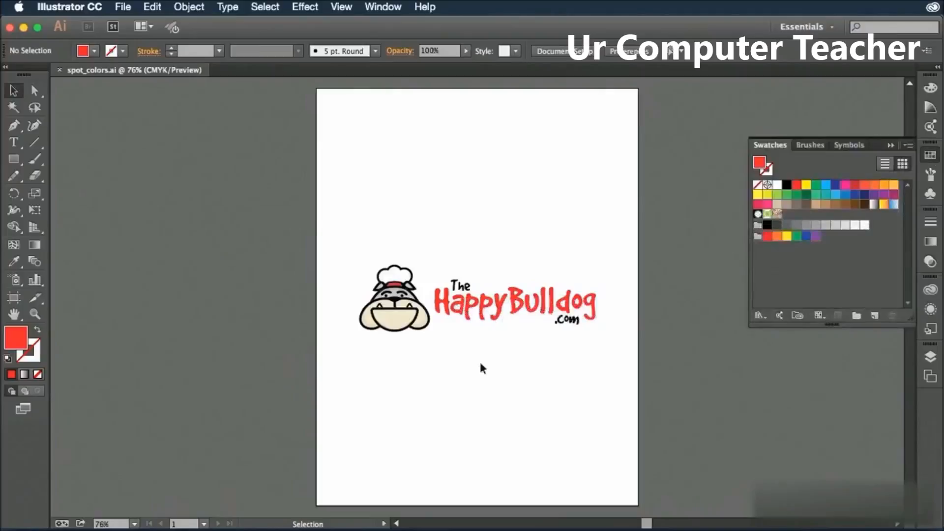
# Create a spot color swatch named Bulldog Red from the fill of the red HappyBulldog lettering
pyautogui.click(495, 309)
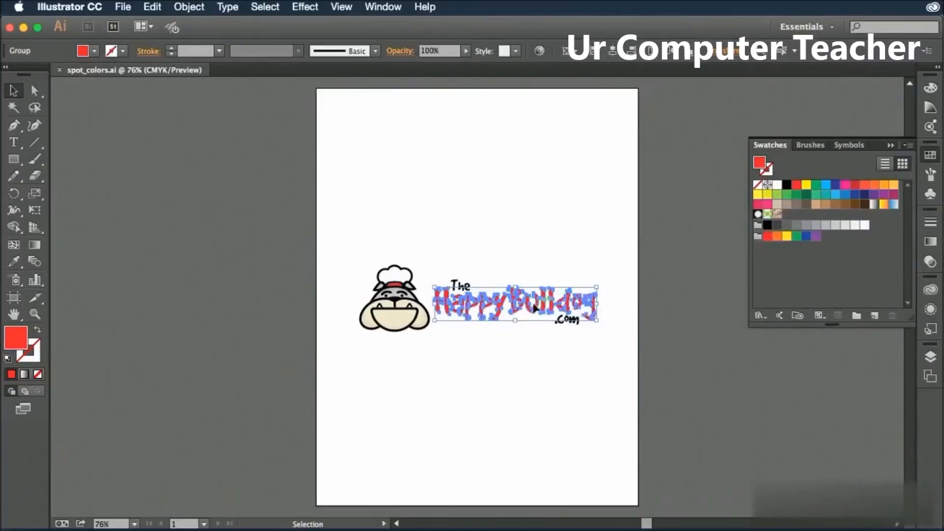
pyautogui.click(875, 316)
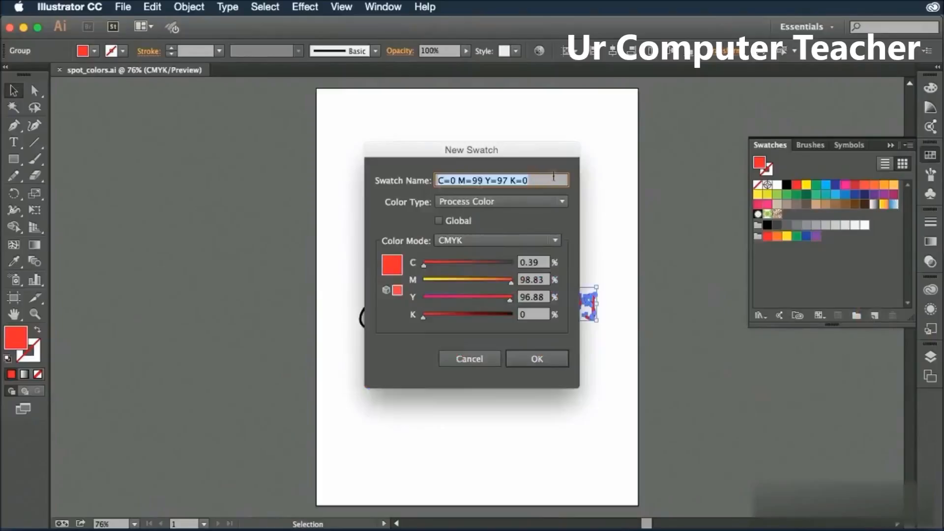
pyautogui.write('Bulldog Red')
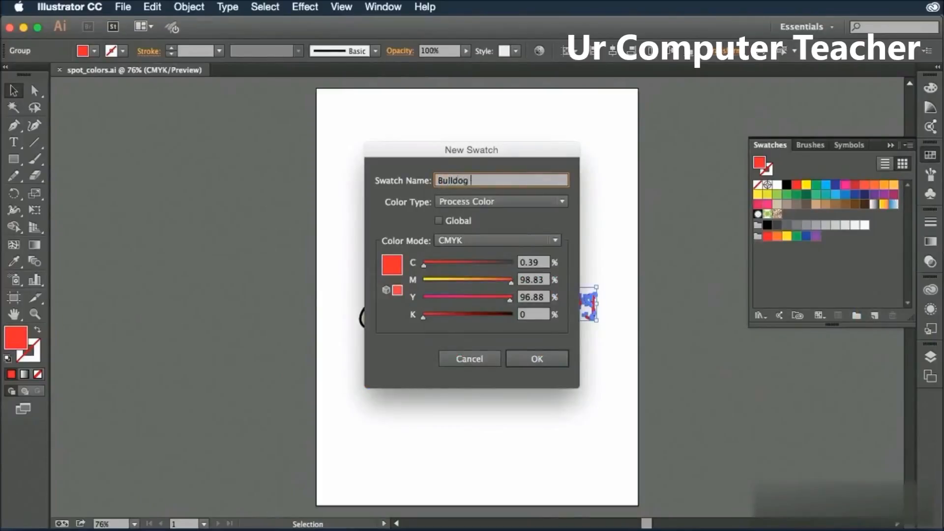
pyautogui.click(476, 201)
pyautogui.click(479, 235)
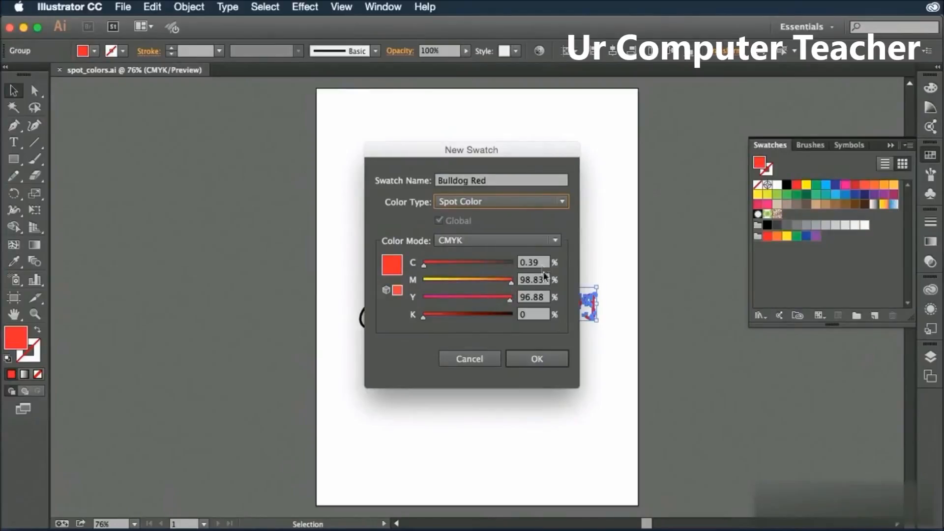
pyautogui.click(545, 360)
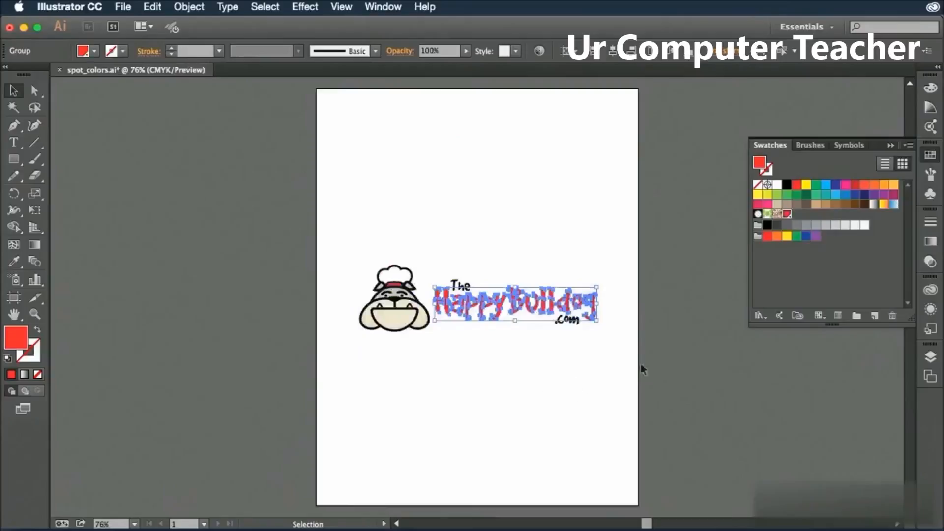
# Apply the Bulldog Red swatch to the lettering and undo the spot swatch changes
pyautogui.click(787, 215)
pyautogui.click(595, 225)
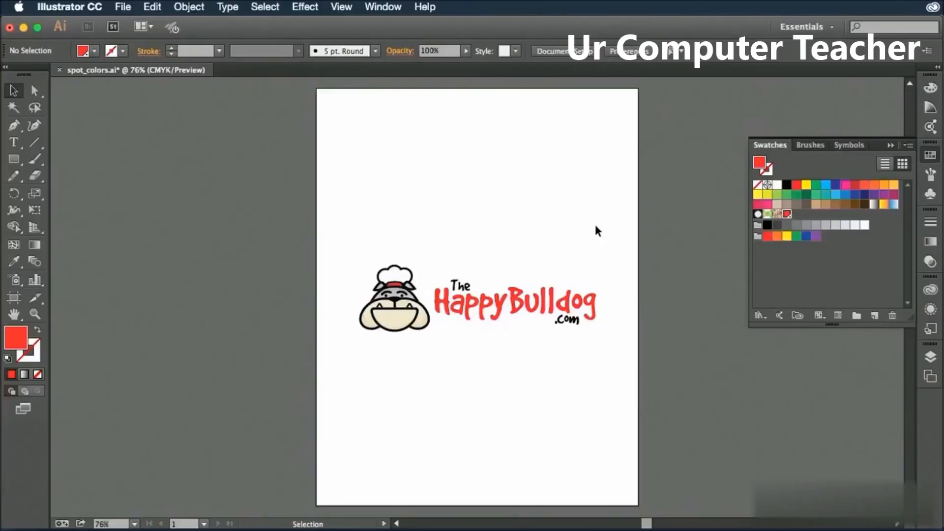
pyautogui.press('super+z')
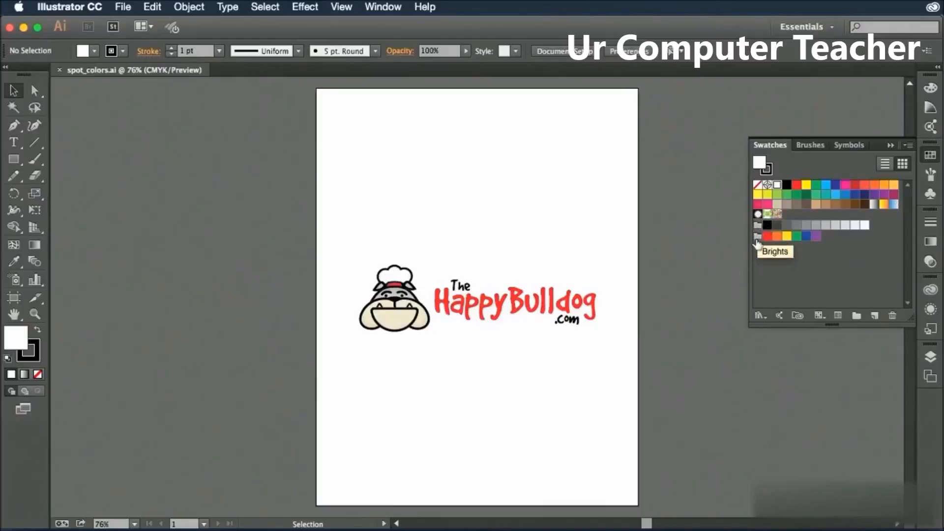
# Create an additional swatch color group named Bulldog Colors
pyautogui.click(856, 318)
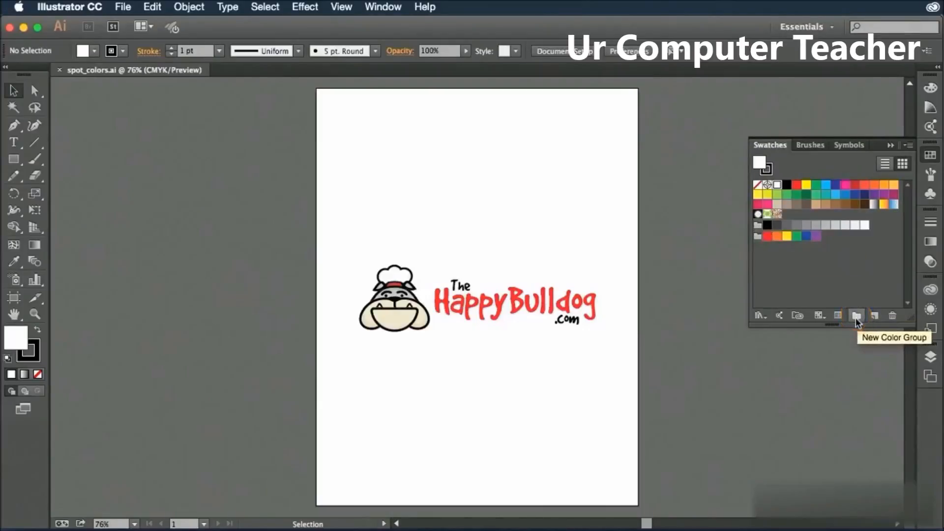
pyautogui.click(856, 318)
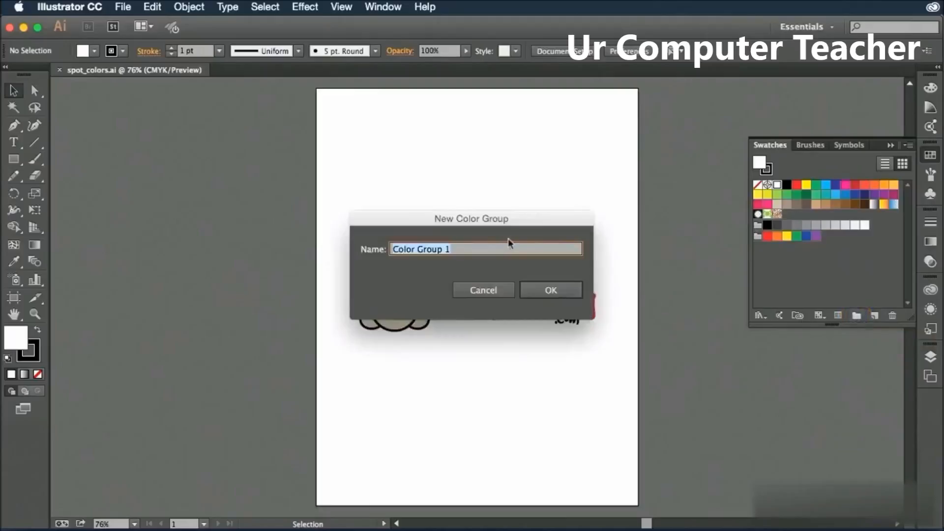
pyautogui.write('Bulldo')
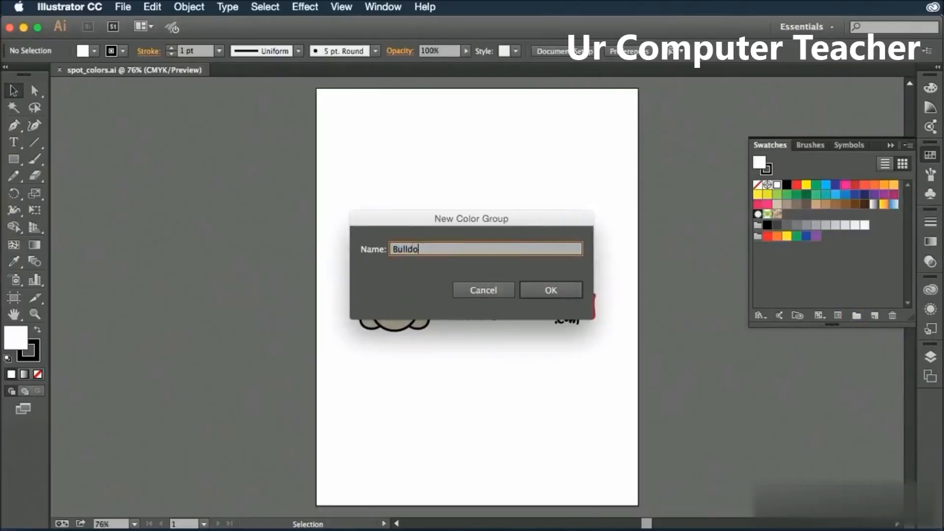
pyautogui.write('g Colors')
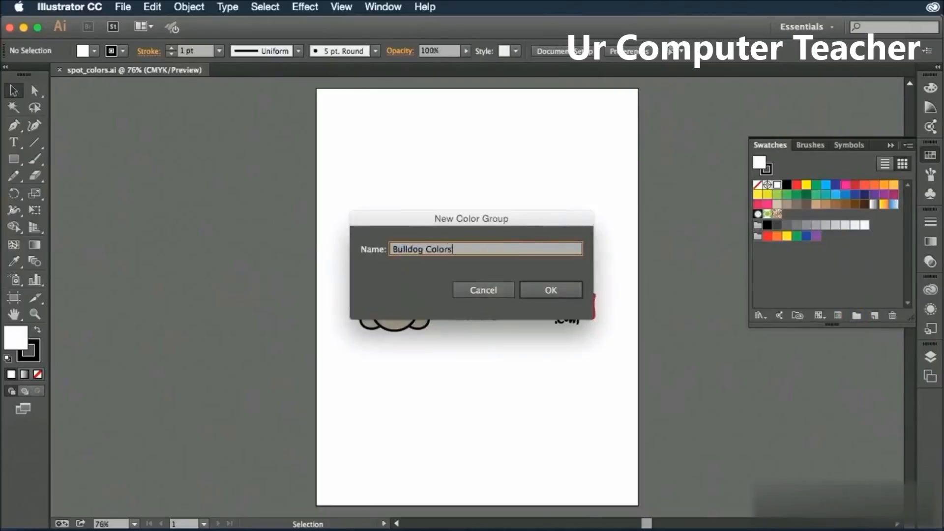
pyautogui.click(569, 290)
pyautogui.click(767, 277)
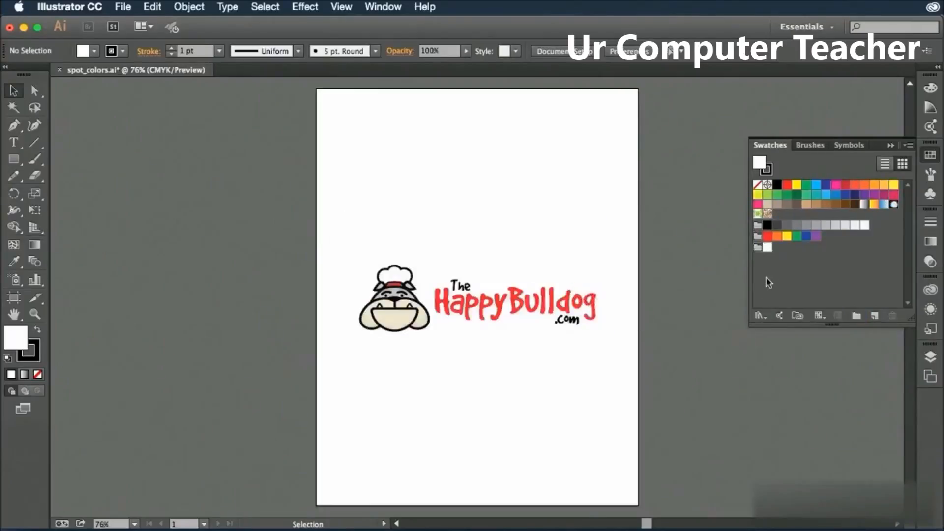
# Delete the white swatch from the Bulldog Colors group
pyautogui.click(768, 248)
pyautogui.click(893, 316)
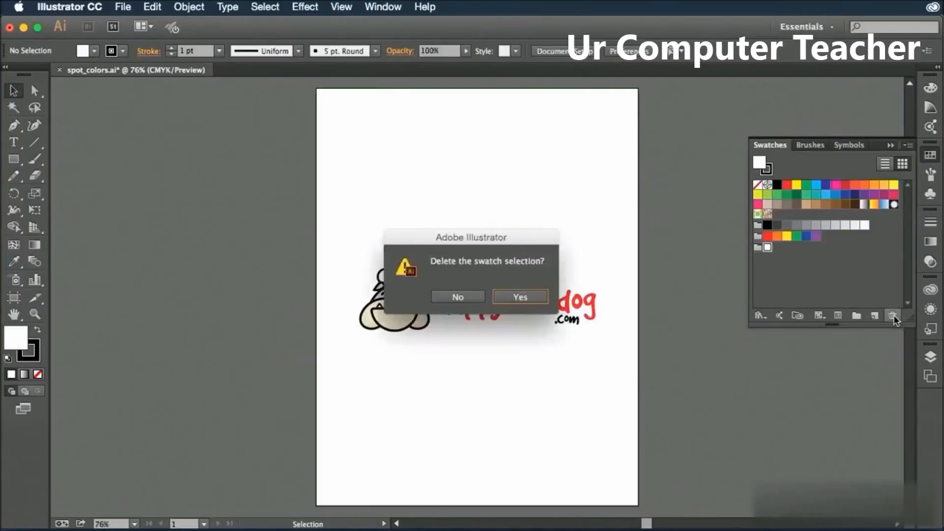
pyautogui.click(520, 298)
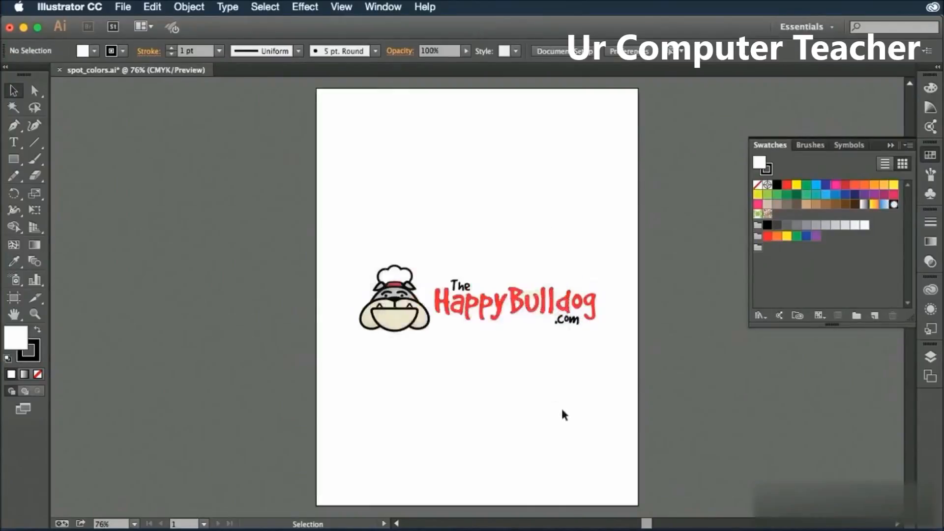
# Add a spot color swatch named Bulldog Red to the Bulldog Colors group from the red HappyBulldog lettering's fill
pyautogui.press('super+plus')
pyautogui.press('super+plus')
pyautogui.press('super+plus')
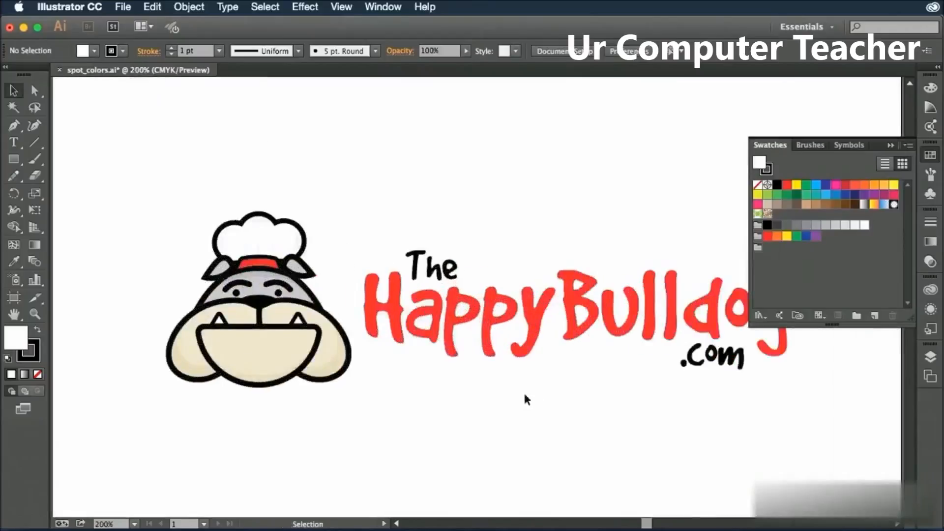
pyautogui.click(532, 312)
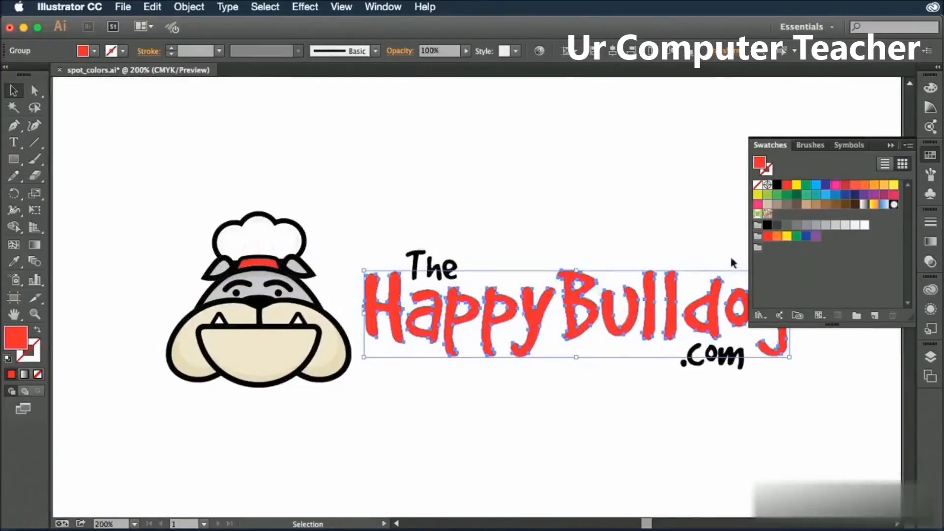
pyautogui.click(757, 249)
pyautogui.click(874, 316)
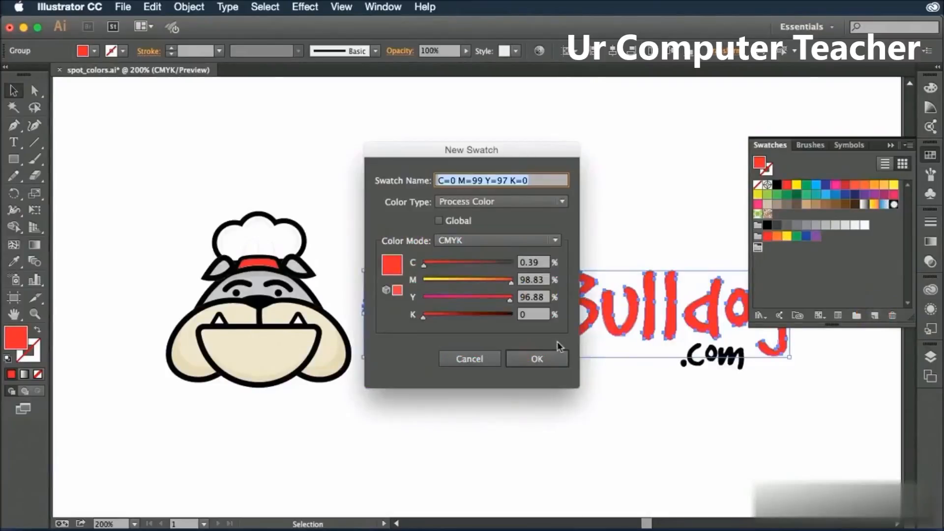
pyautogui.click(500, 203)
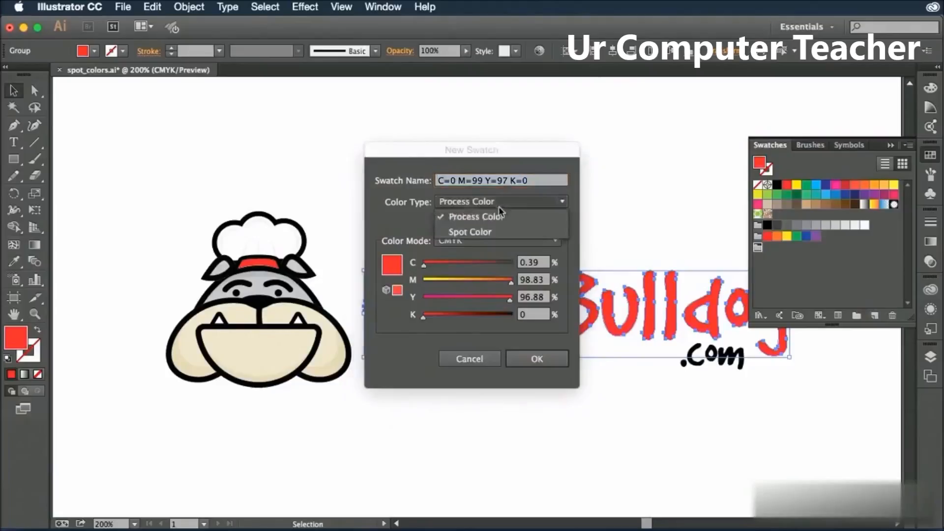
pyautogui.click(500, 232)
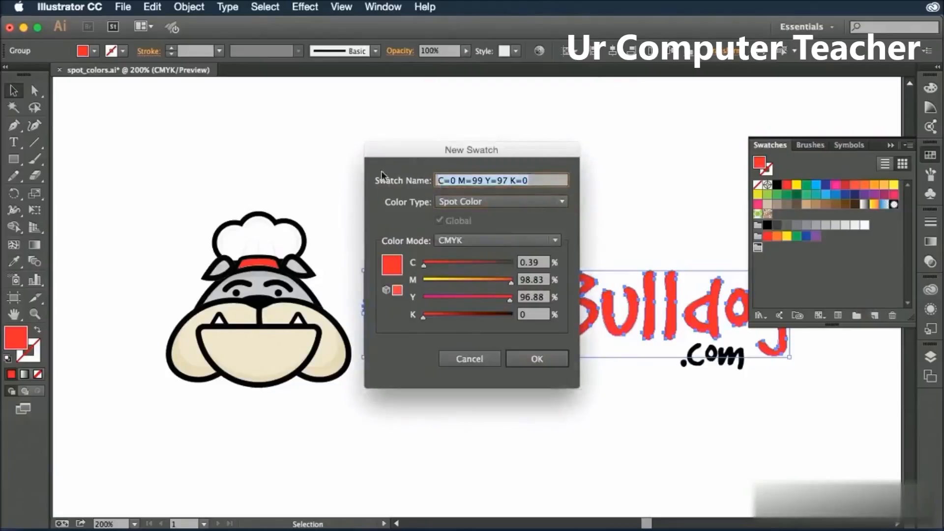
pyautogui.write('Bulldog Red')
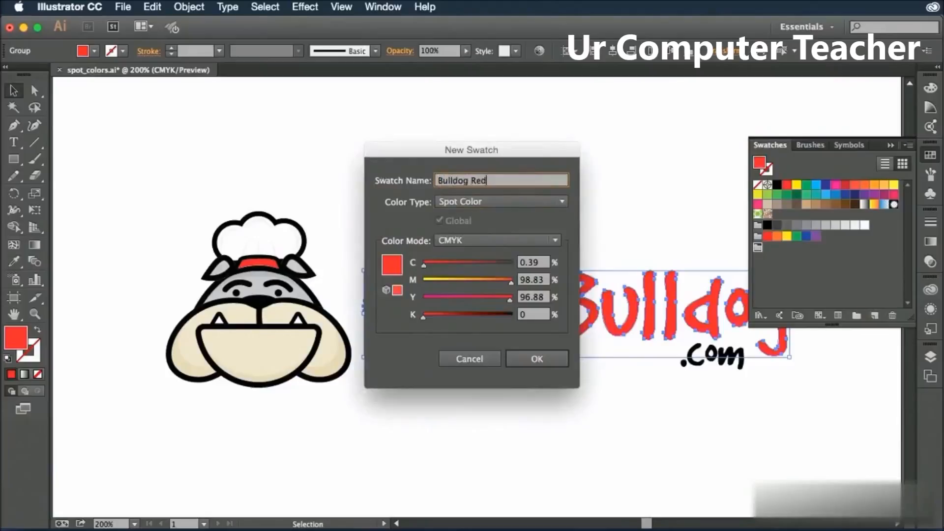
pyautogui.click(539, 364)
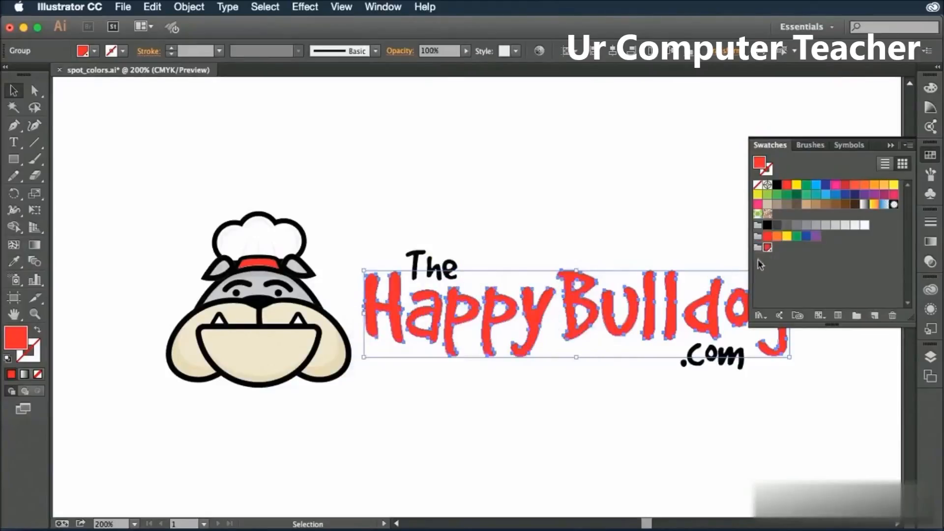
pyautogui.click(758, 248)
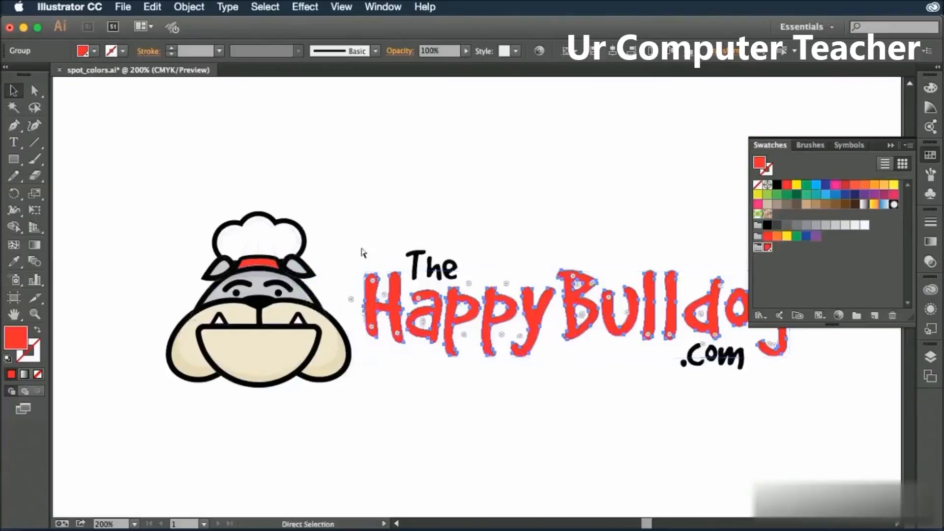
# Isolate the bulldog's tan mouth shape and add its fill to the Bulldog Colors group as a global process swatch named Bulldog Tan
pyautogui.press('super+equal')
pyautogui.press('super+equal')
pyautogui.press('space')
pyautogui.moveTo(364, 252); pyautogui.dragTo(720, 243)
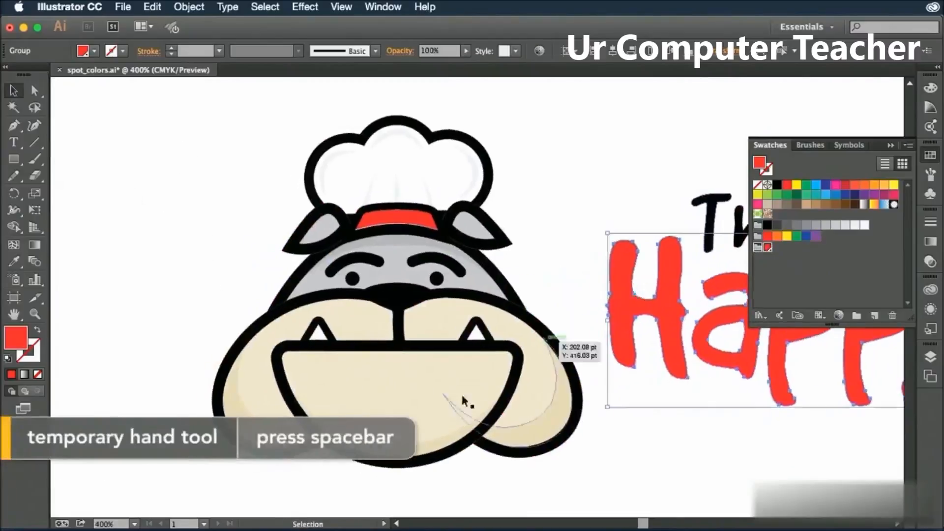
pyautogui.click(375, 389)
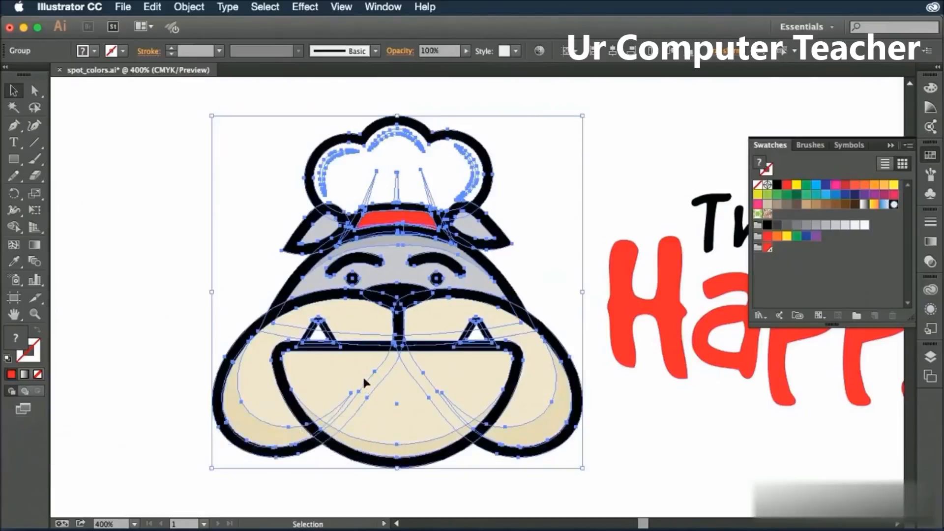
pyautogui.doubleClick(365, 389)
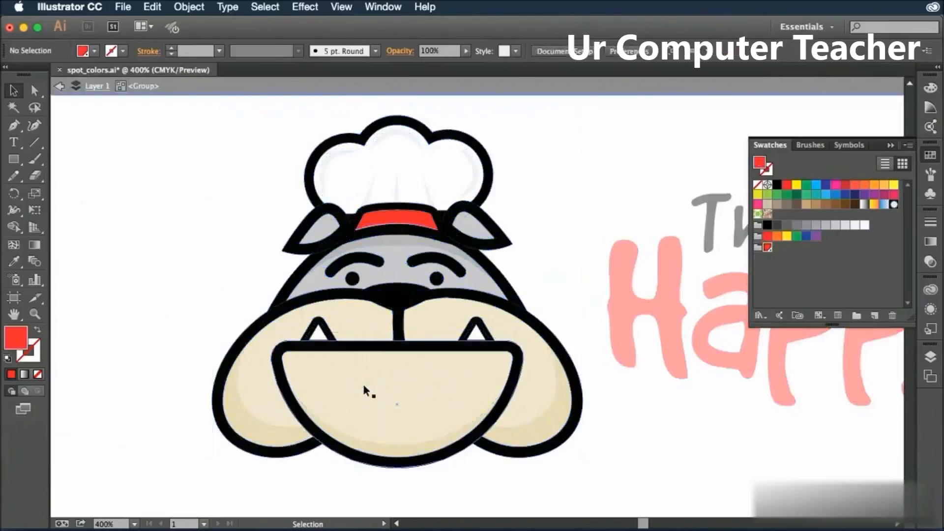
pyautogui.click(364, 388)
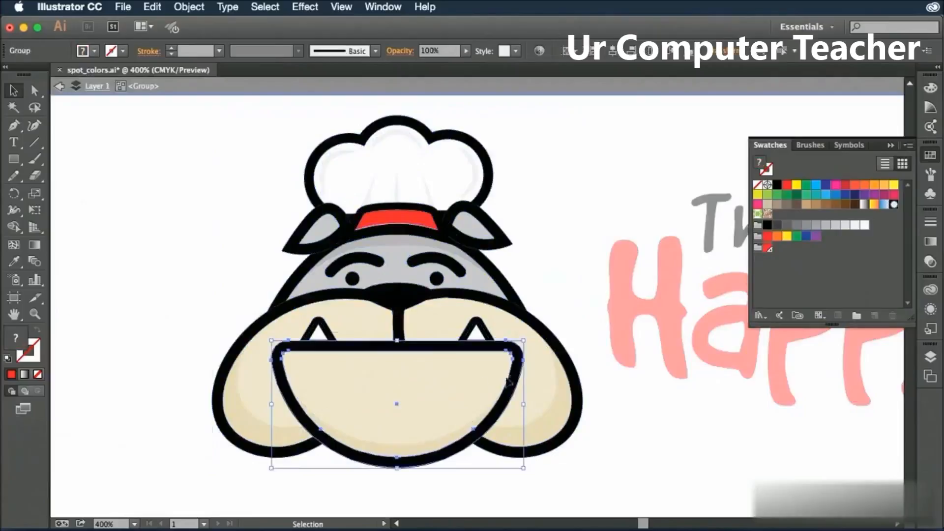
pyautogui.doubleClick(386, 379)
pyautogui.click(386, 378)
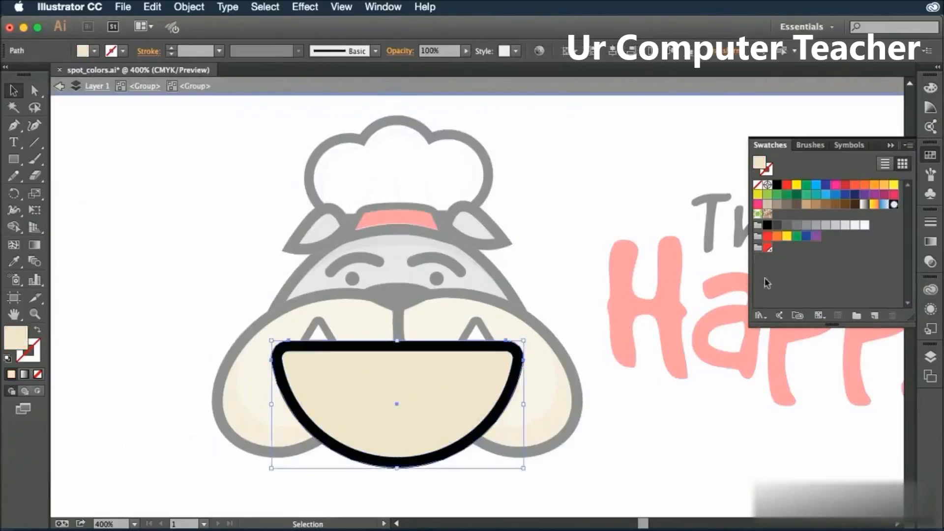
pyautogui.click(757, 248)
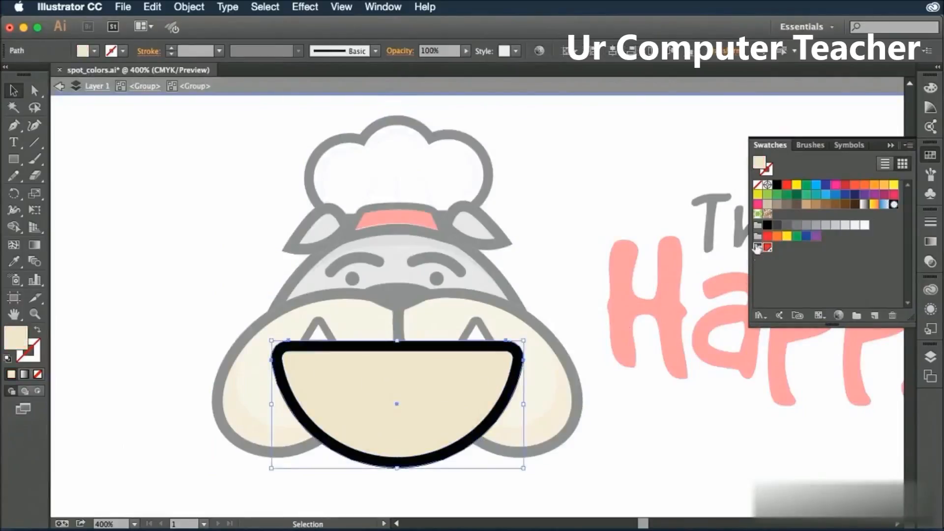
pyautogui.click(875, 316)
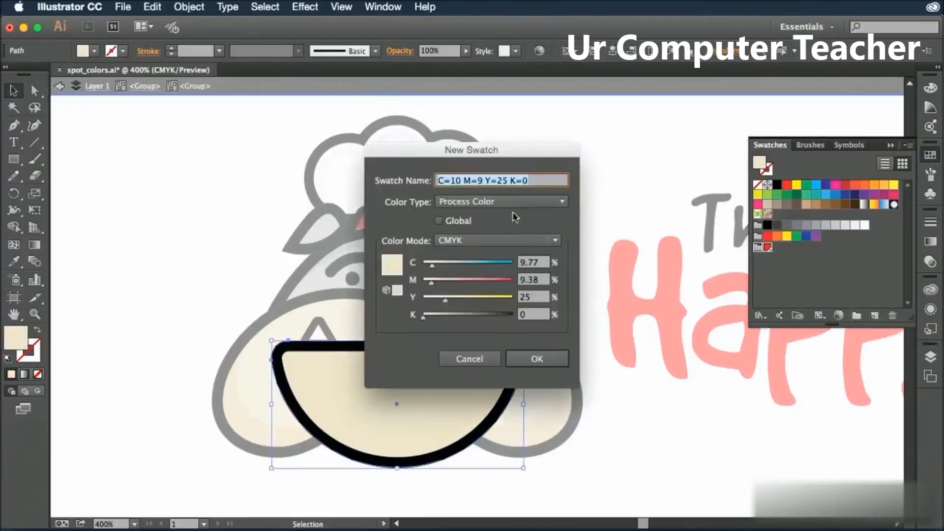
pyautogui.write('Bulldog')
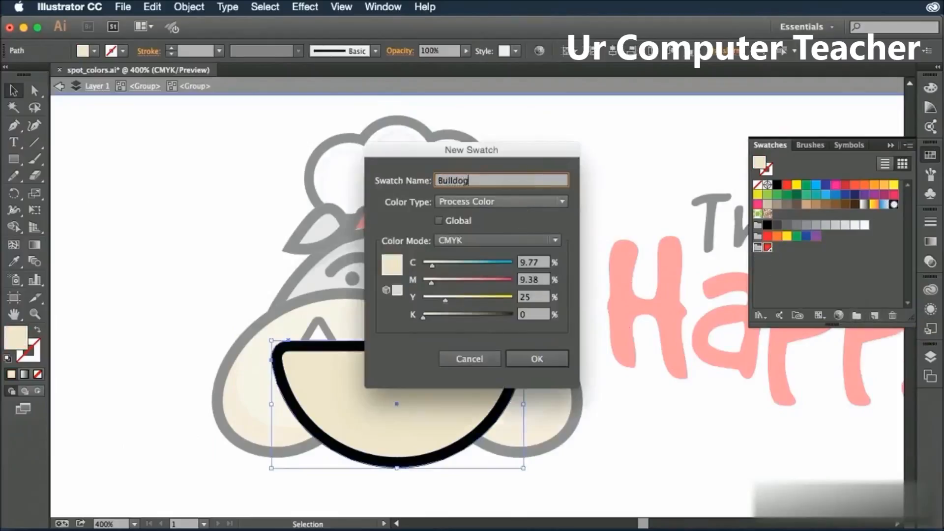
pyautogui.write(' Tan')
pyautogui.click(441, 221)
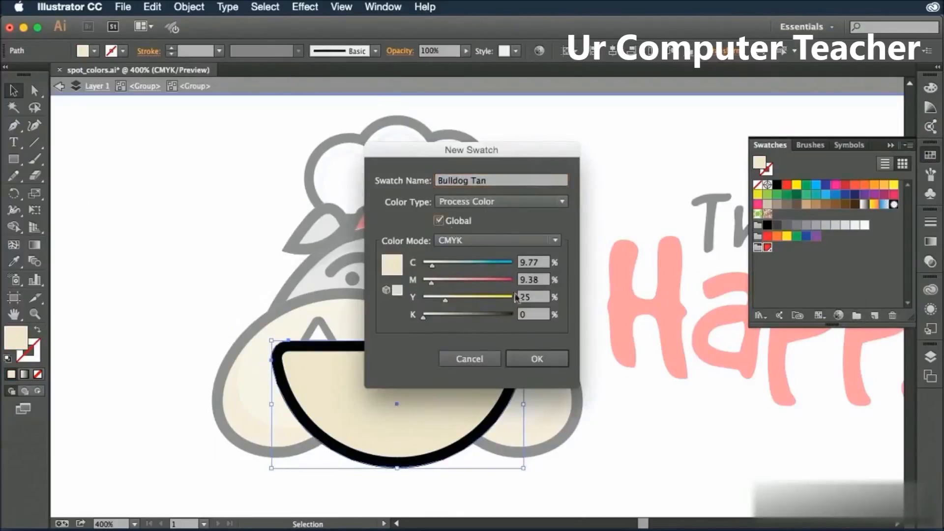
pyautogui.click(537, 359)
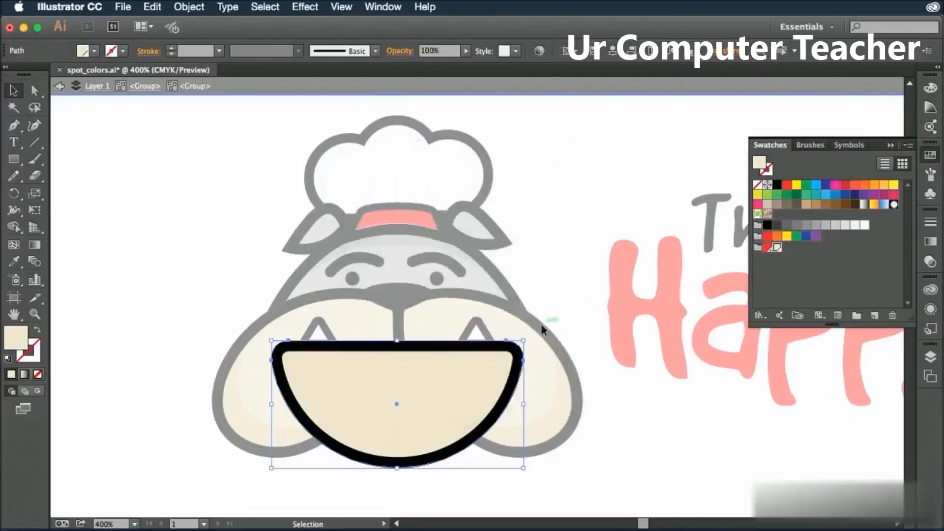
pyautogui.doubleClick(544, 301)
# Isolate the bulldog's grey head shape and add its fill to the Bulldog Colors group as a process swatch named Bulldog Grey
pyautogui.click(483, 286)
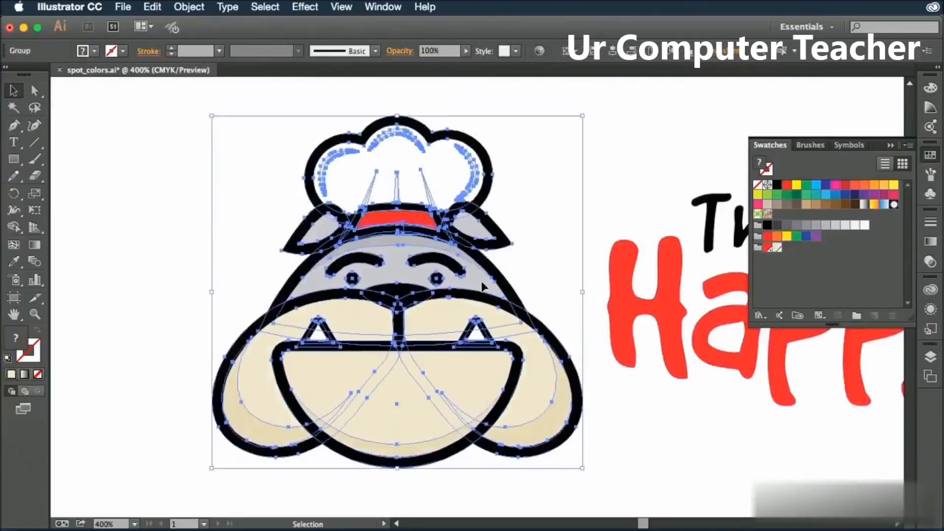
pyautogui.doubleClick(482, 285)
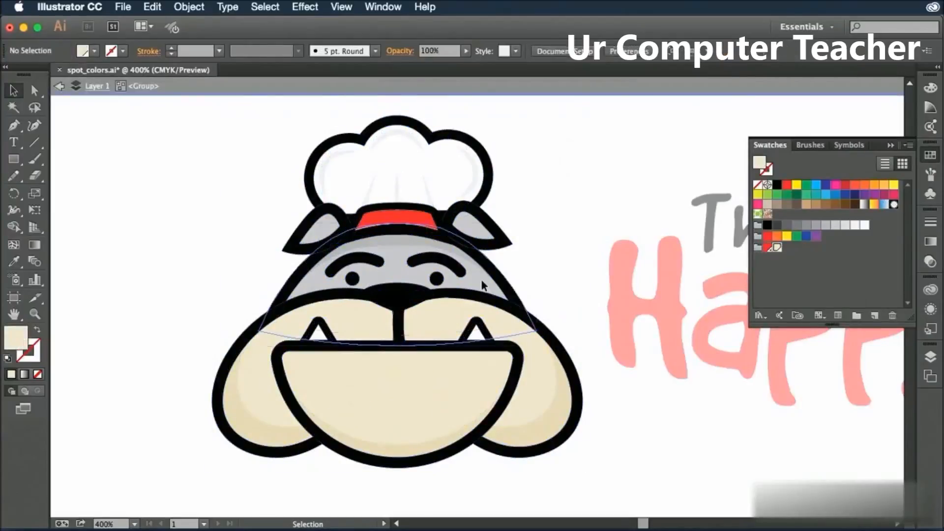
pyautogui.click(482, 285)
pyautogui.doubleClick(483, 285)
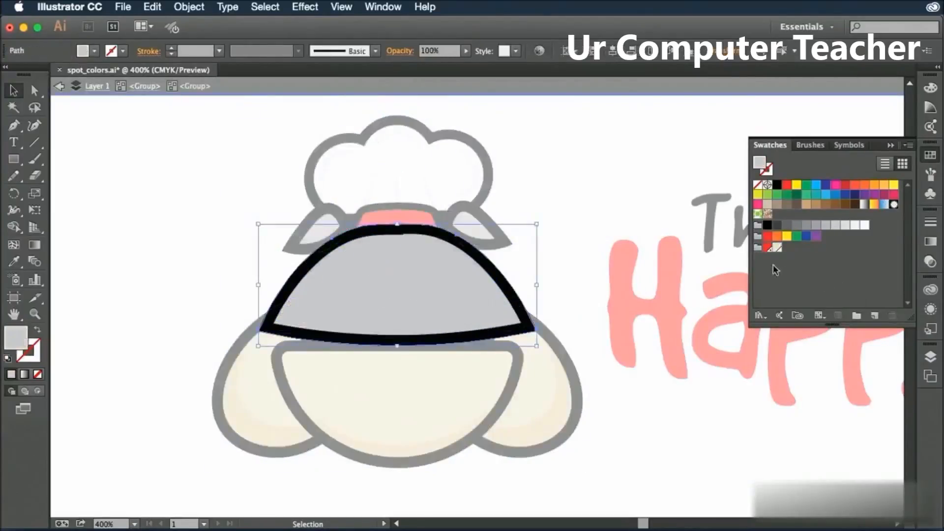
pyautogui.click(757, 249)
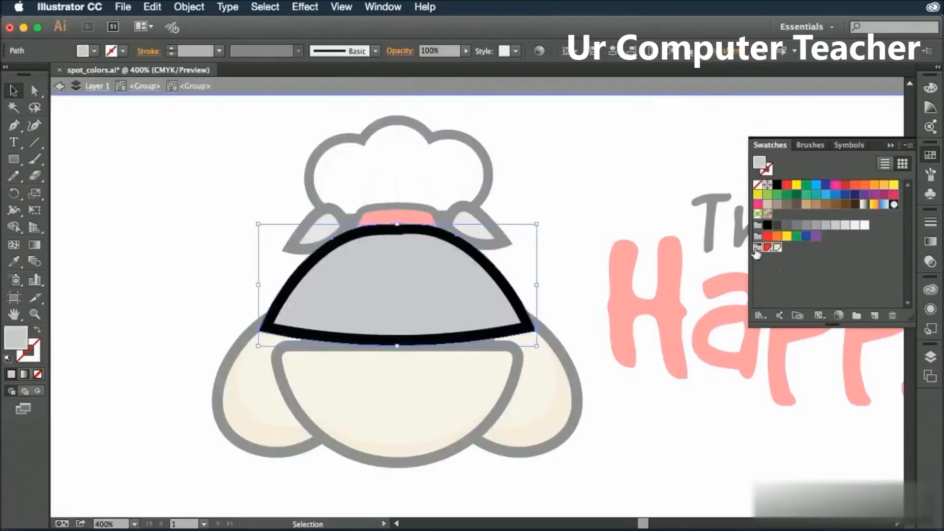
pyautogui.click(875, 316)
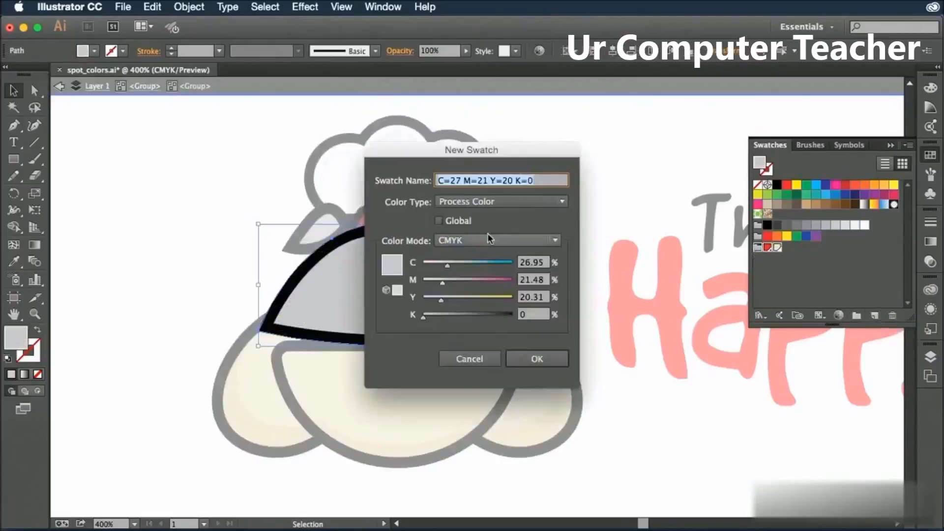
pyautogui.write('Bulldog ')
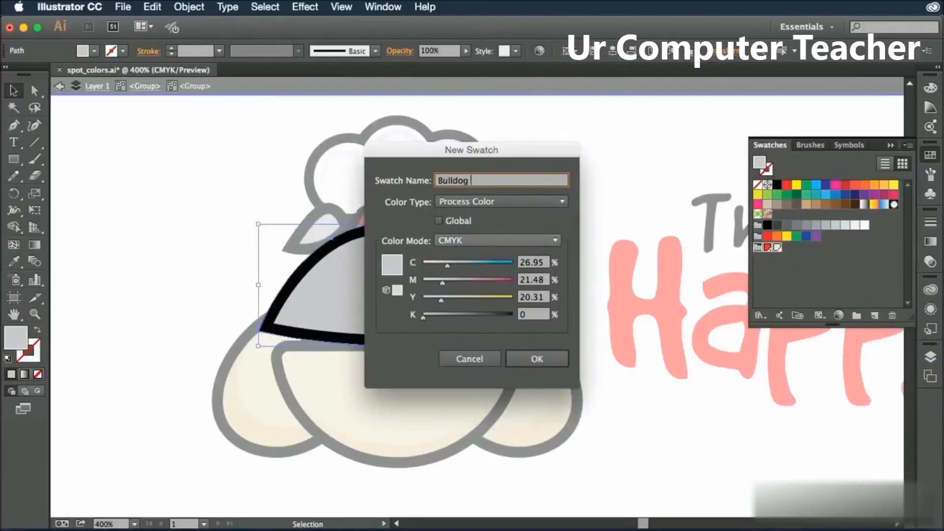
pyautogui.write('Grey')
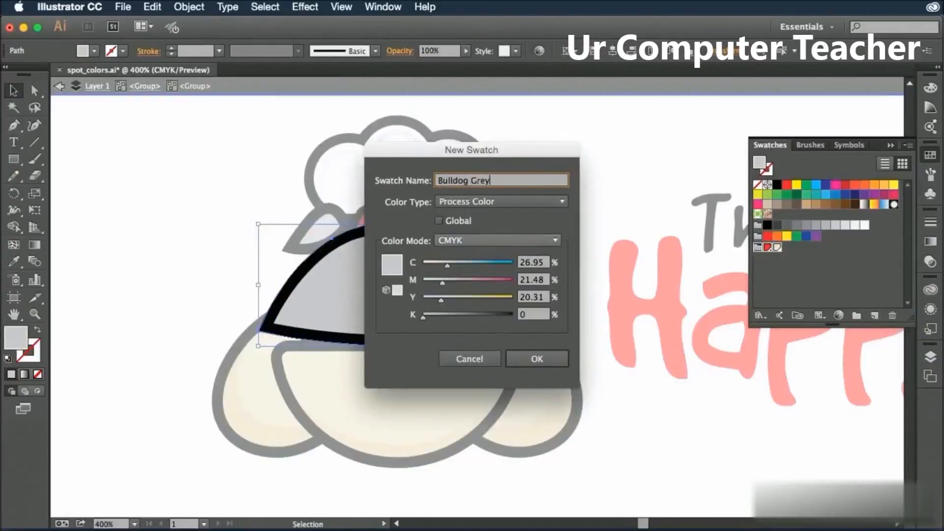
pyautogui.click(551, 362)
pyautogui.doubleClick(545, 199)
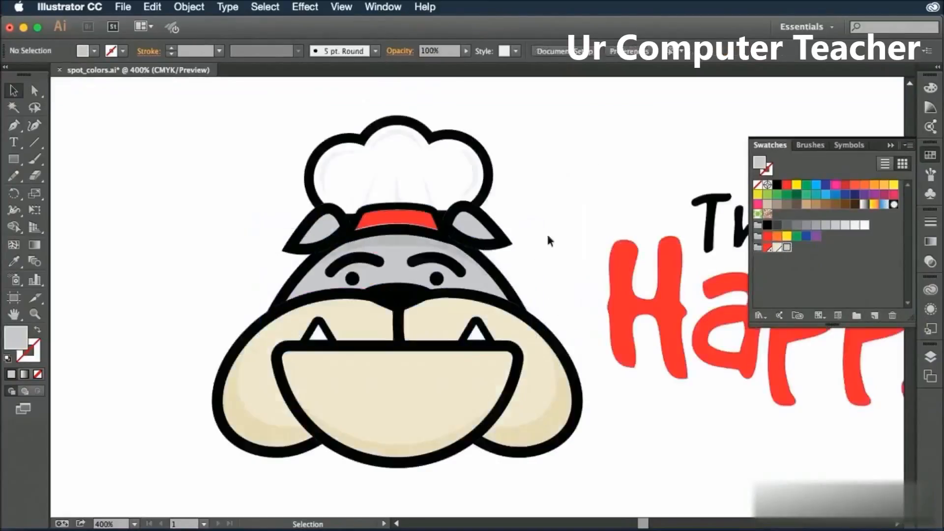
# Add the black lettering's fill to the Bulldog Colors group as a process swatch named Bulldog Black
pyautogui.click(790, 266)
pyautogui.click(758, 247)
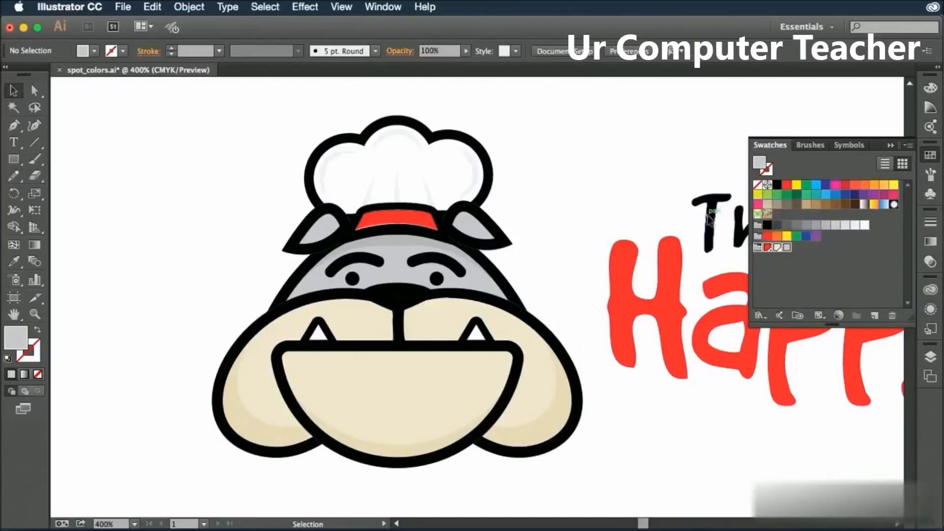
pyautogui.click(711, 222)
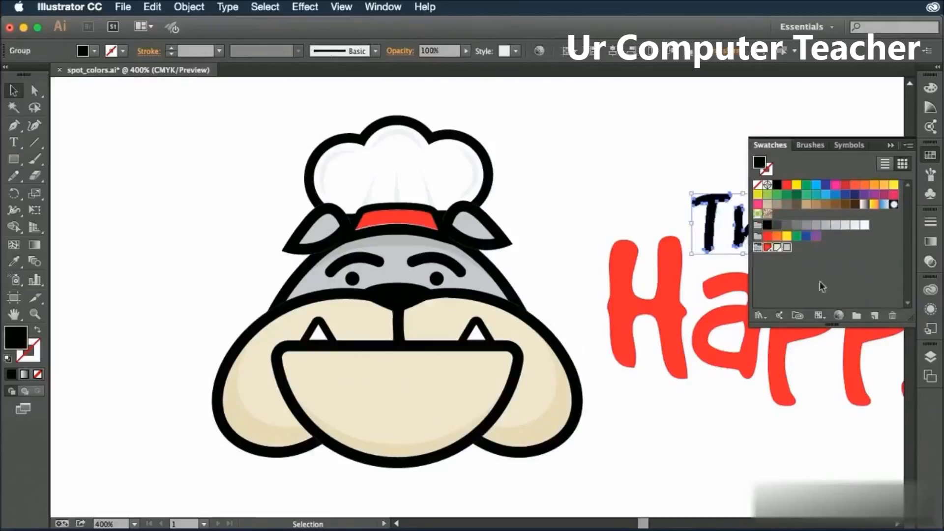
pyautogui.click(874, 315)
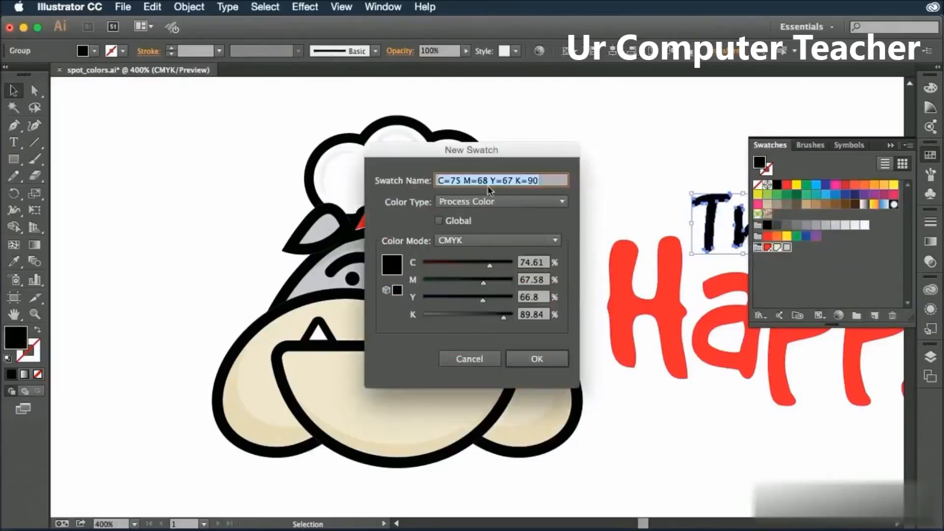
pyautogui.write('Bulldog Black')
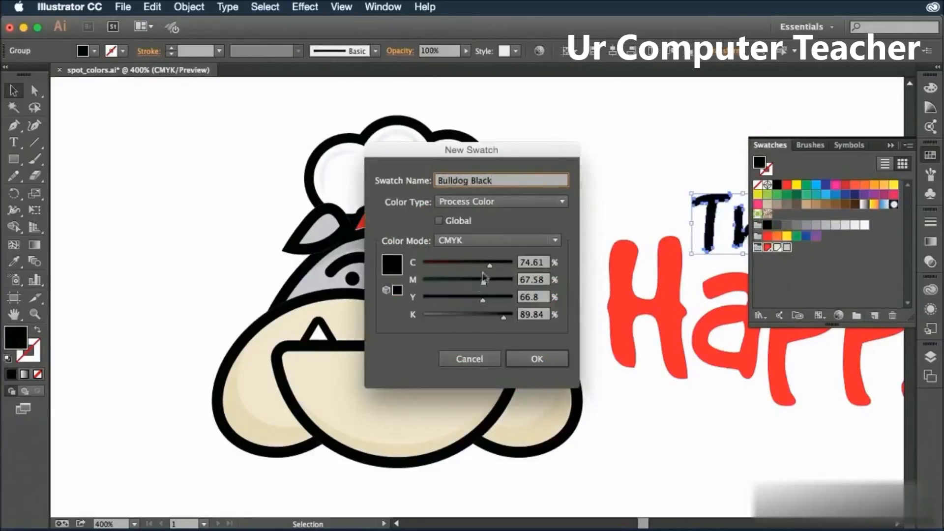
pyautogui.click(537, 358)
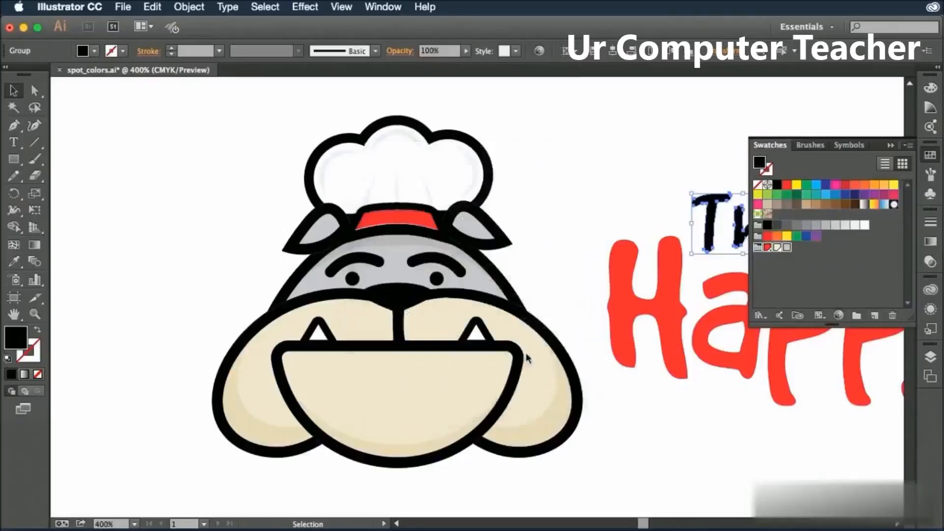
pyautogui.click(560, 156)
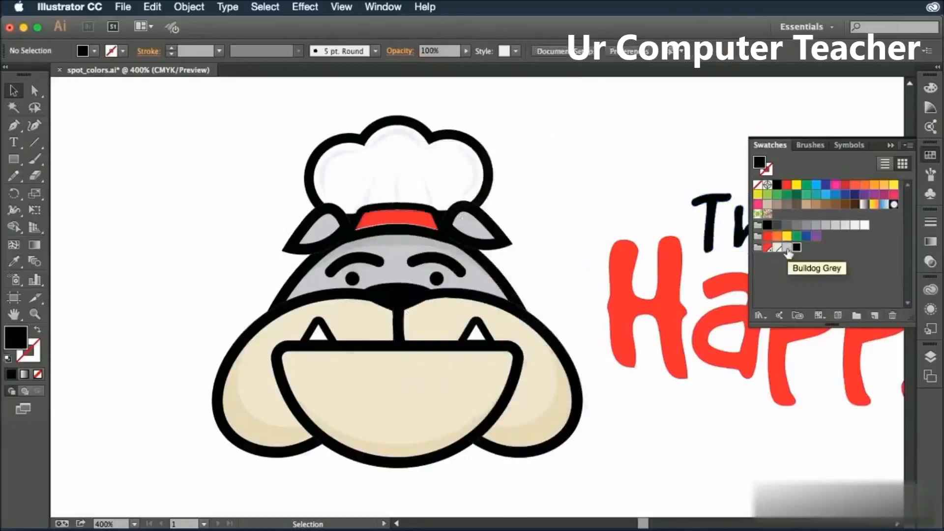
# Make the Bulldog Grey and Bulldog Black swatches global process colors
pyautogui.click(788, 250)
pyautogui.doubleClick(787, 250)
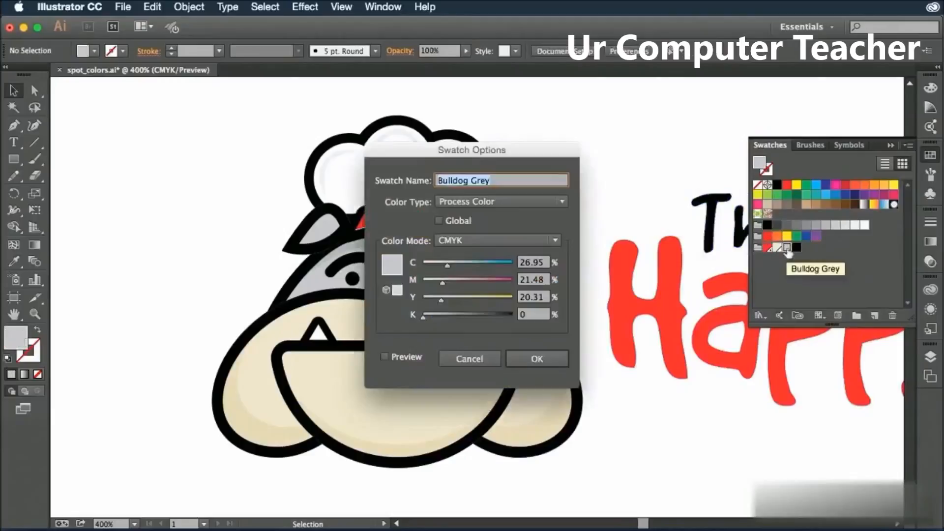
pyautogui.click(439, 221)
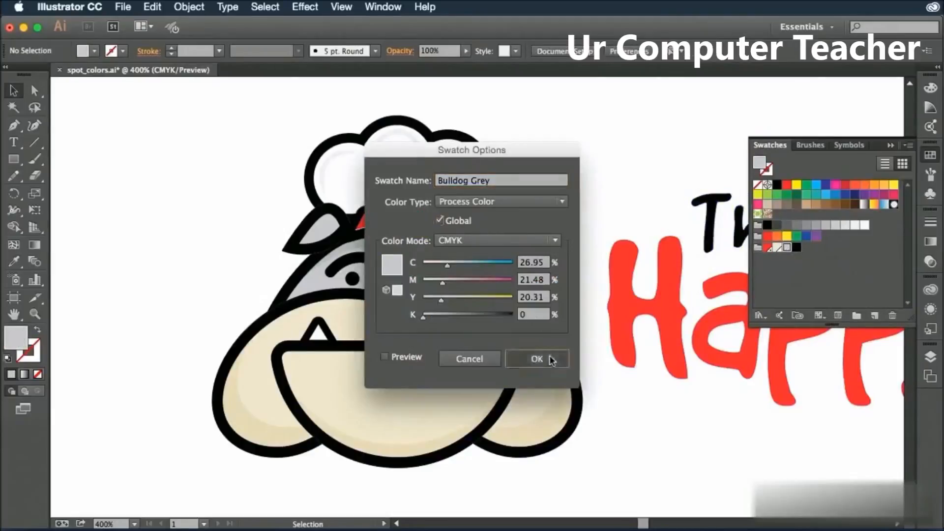
pyautogui.click(537, 358)
pyautogui.doubleClick(796, 248)
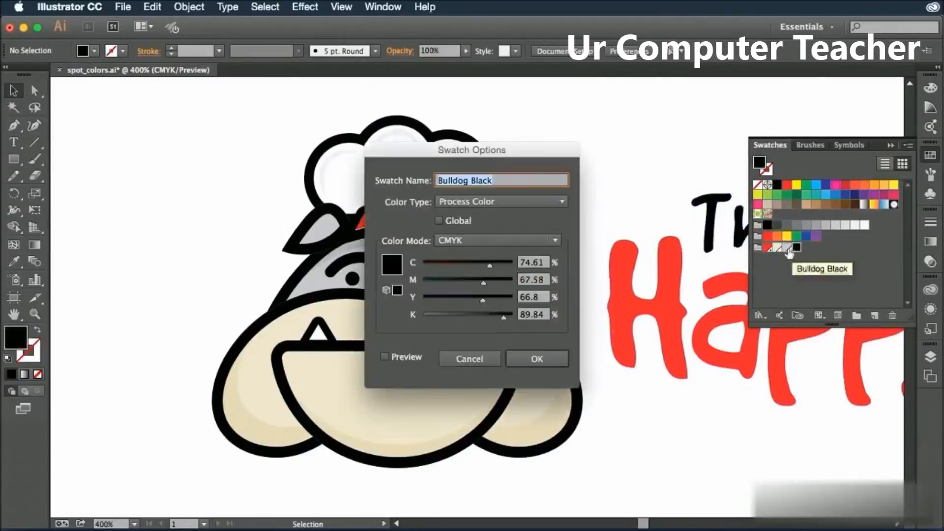
pyautogui.click(439, 221)
pyautogui.click(544, 358)
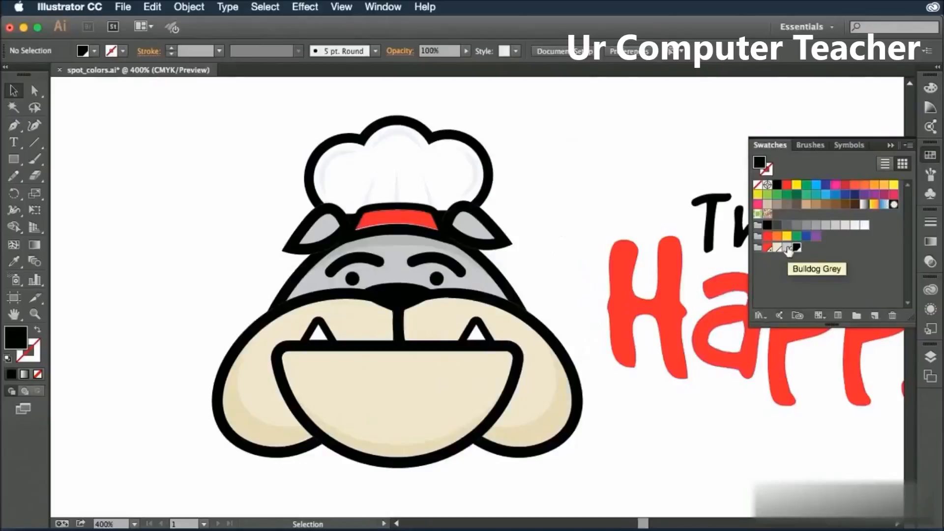
pyautogui.click(786, 270)
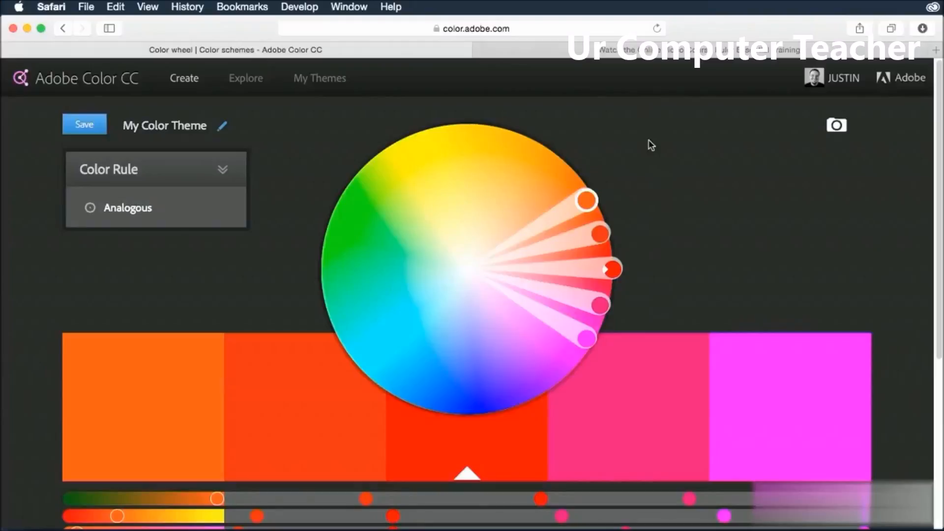
# View the Kuler Essential Training page in Safari, and examine the Coffee Shop theme among the saved themes on Adobe Color
pyautogui.hotkey('ctrl', 'Tab')
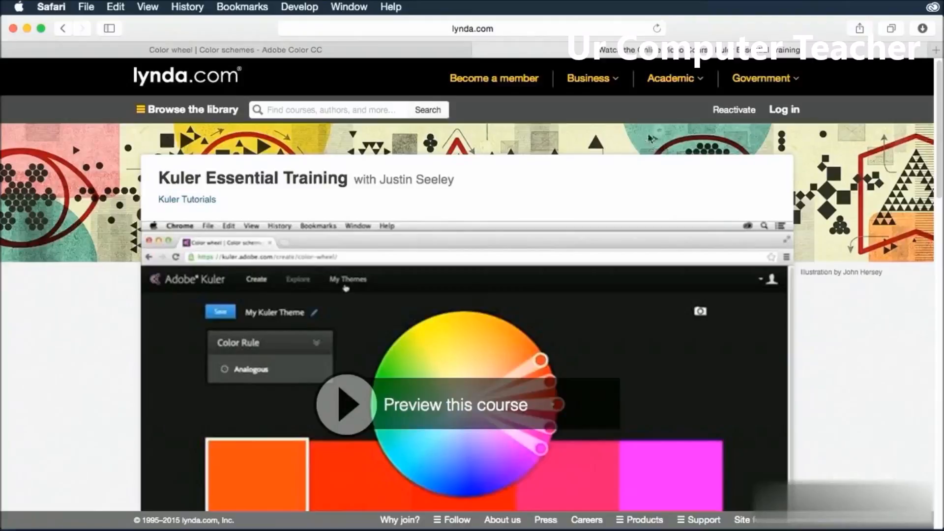
pyautogui.click(383, 53)
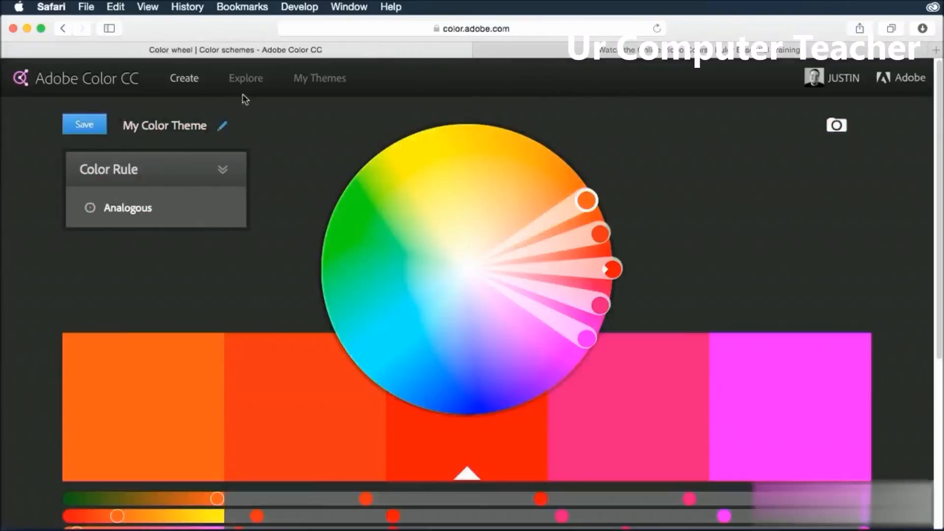
pyautogui.click(317, 87)
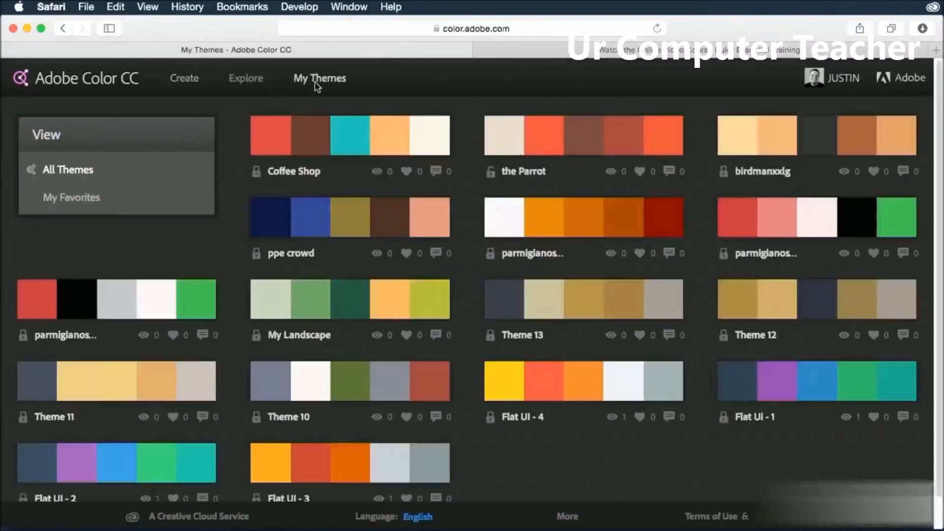
pyautogui.moveTo(248, 158)
pyautogui.moveTo(281, 159)
pyautogui.moveTo(364, 147)
# Switch to Illustrator, show the Color Themes list at a taller size, and refresh it to load the saved themes
pyautogui.press('super+Tab')
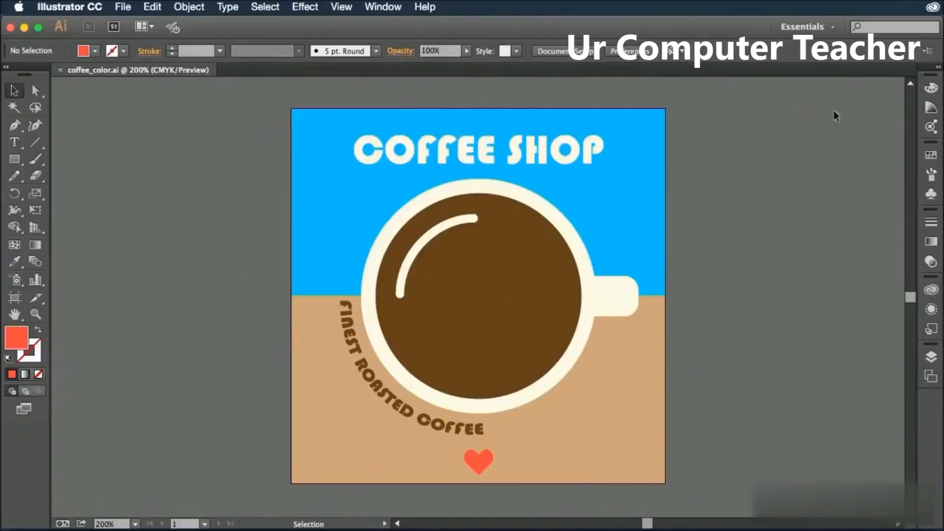
pyautogui.click(934, 130)
pyautogui.moveTo(816, 196); pyautogui.dragTo(825, 456)
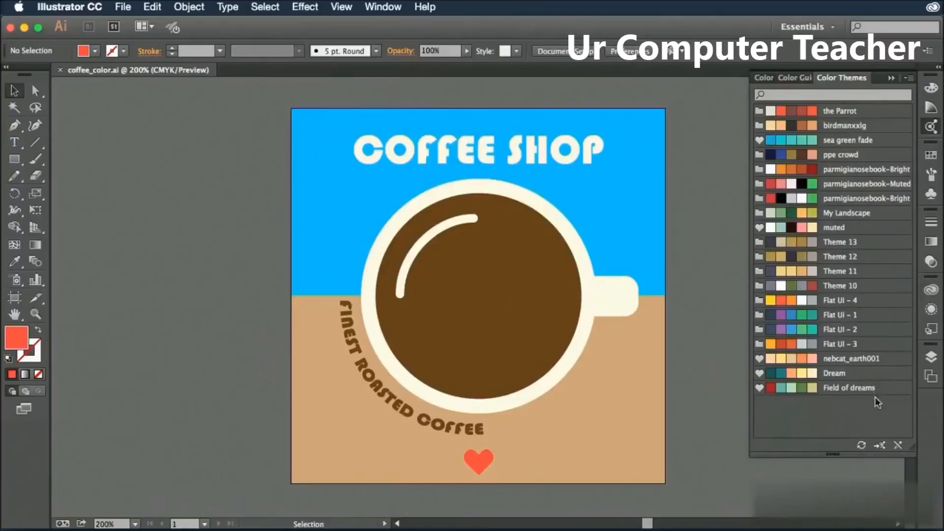
pyautogui.click(861, 445)
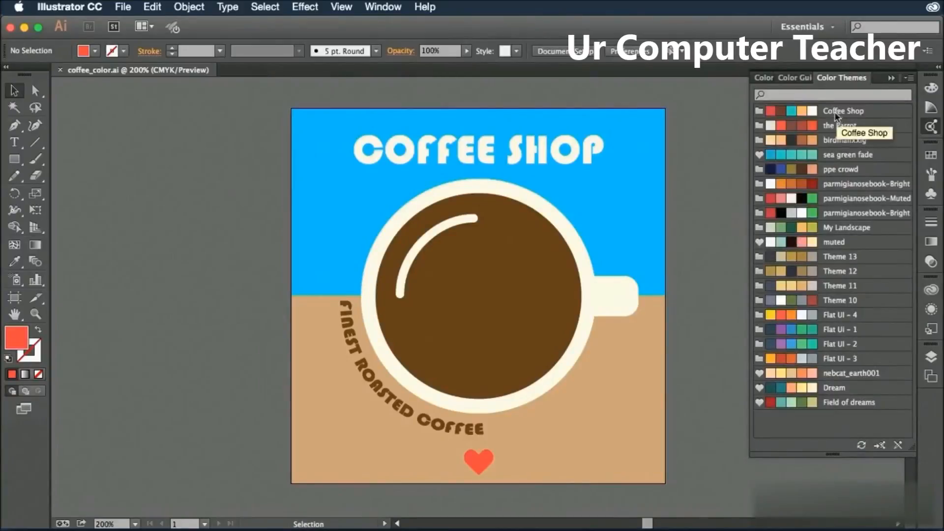
# Float Color Themes and Swatches side by side and add the Coffee Shop theme to the document's swatches as a color group
pyautogui.moveTo(842, 77); pyautogui.dragTo(155, 105)
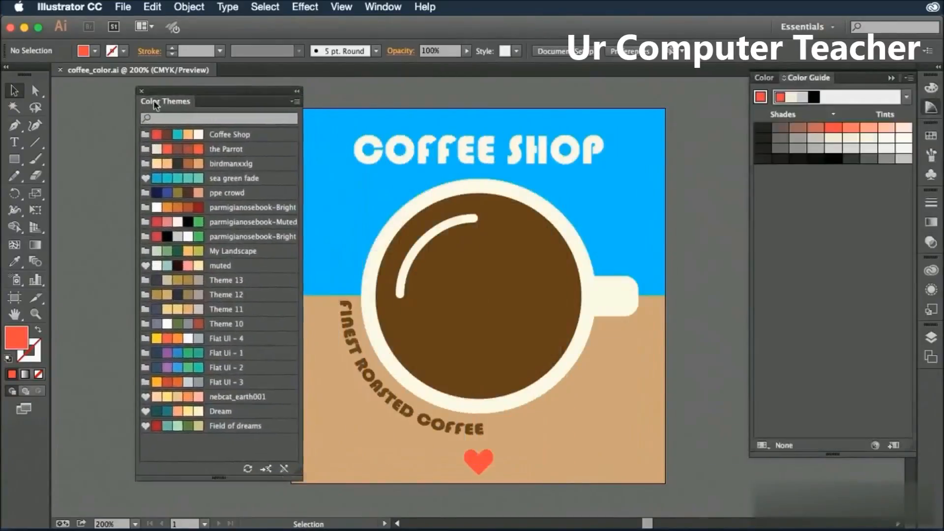
pyautogui.click(930, 135)
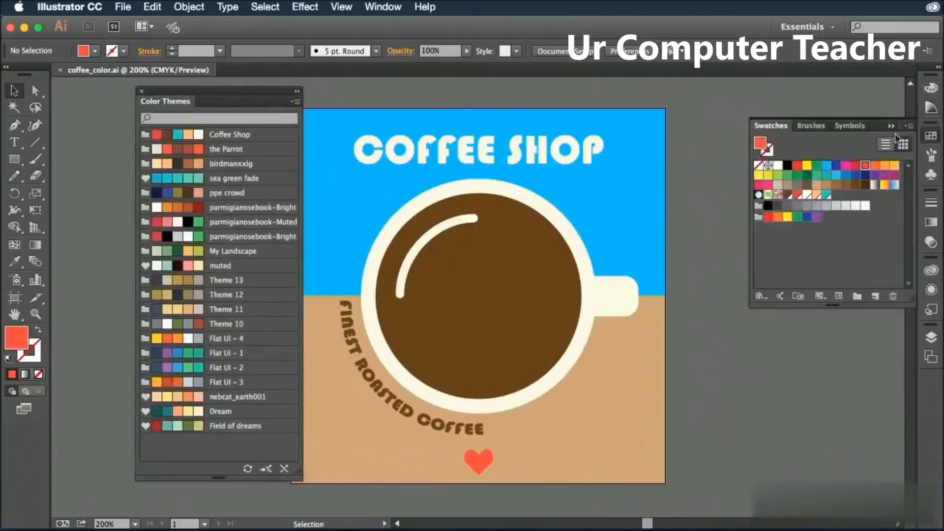
pyautogui.moveTo(766, 127)
pyautogui.mouseDown()
pyautogui.moveTo(604, 155)
pyautogui.moveTo(319, 103)
pyautogui.moveTo(317, 94)
pyautogui.mouseUp()
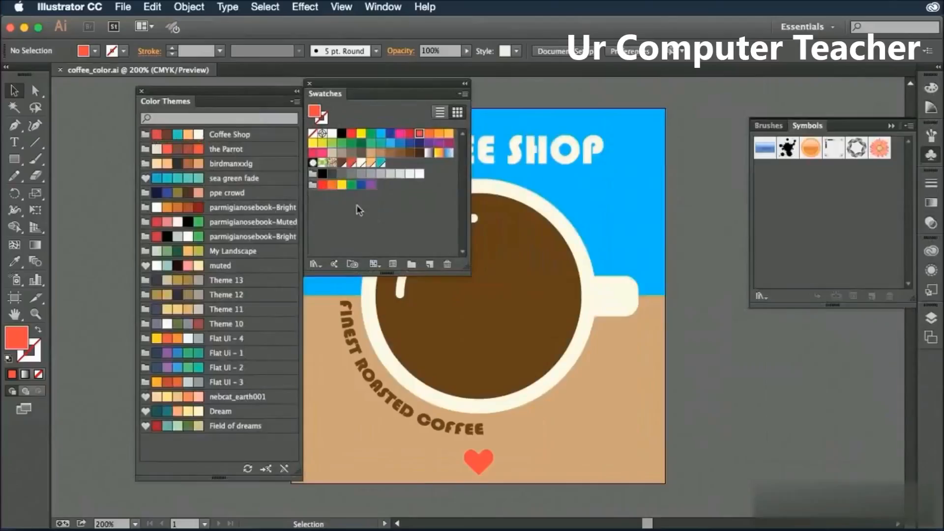
pyautogui.click(144, 135)
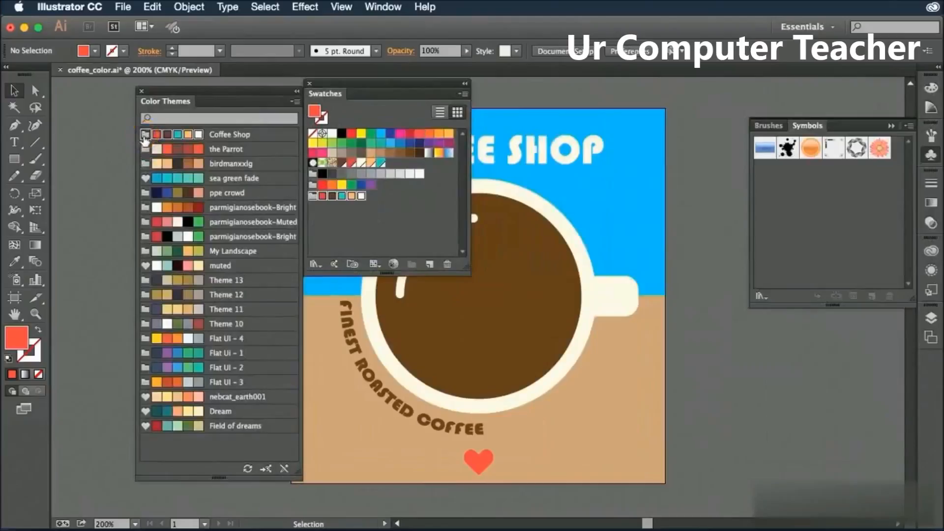
pyautogui.click(325, 217)
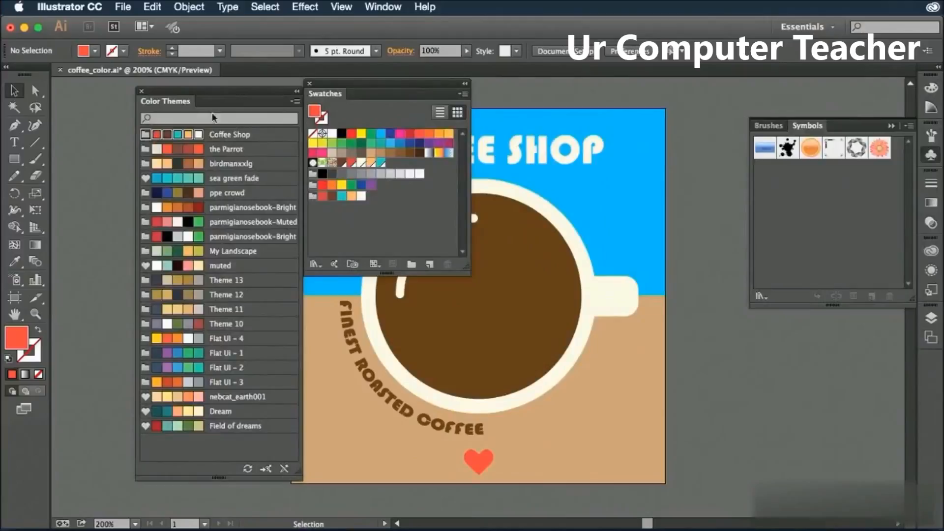
# Dock Color Themes again, collapse the Symbols display, and place the floating Swatches beside the artwork
pyautogui.moveTo(160, 98)
pyautogui.mouseDown()
pyautogui.moveTo(931, 122)
pyautogui.moveTo(932, 149)
pyautogui.moveTo(930, 108)
pyautogui.mouseUp()
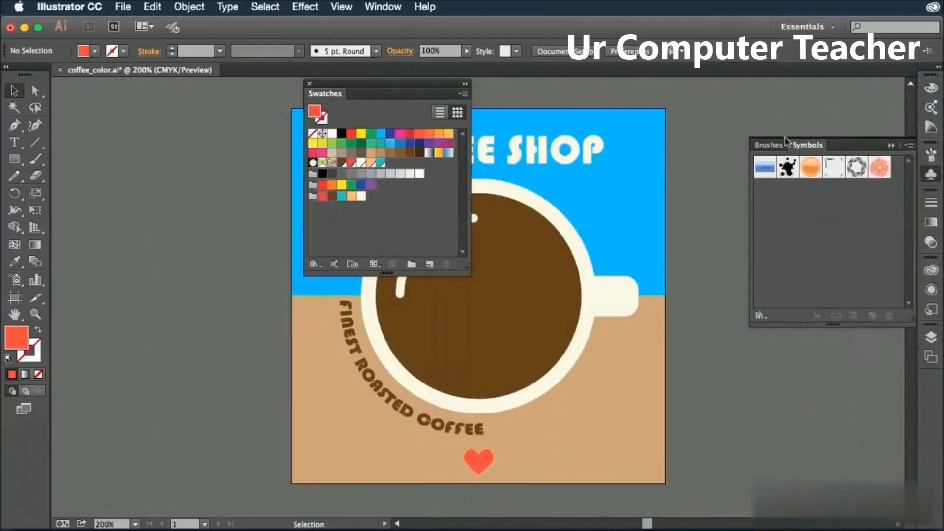
pyautogui.click(890, 146)
pyautogui.moveTo(427, 86)
pyautogui.mouseDown()
pyautogui.moveTo(772, 152)
pyautogui.moveTo(816, 136)
pyautogui.mouseUp()
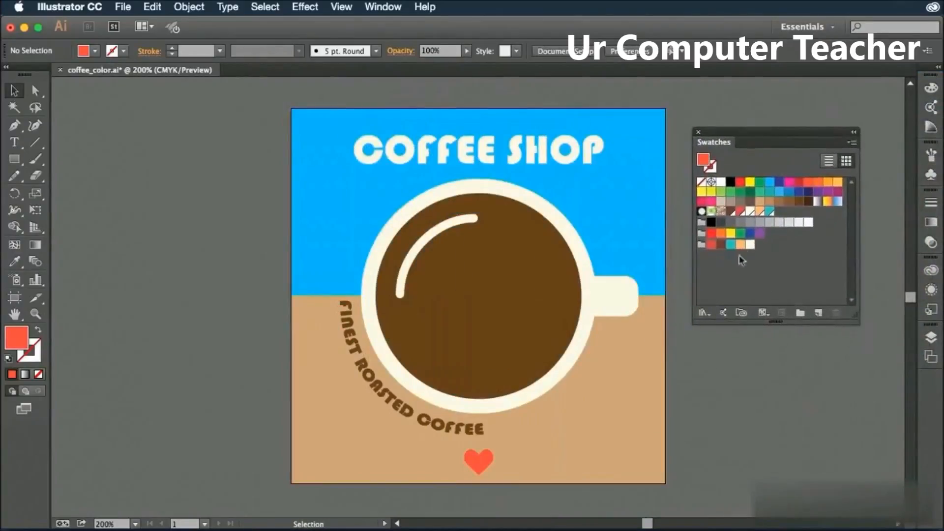
# Recolor the blue upper background with the Coffee Shop group's teal and the tan lower background with its light orange
pyautogui.click(638, 225)
pyautogui.click(731, 244)
pyautogui.click(618, 363)
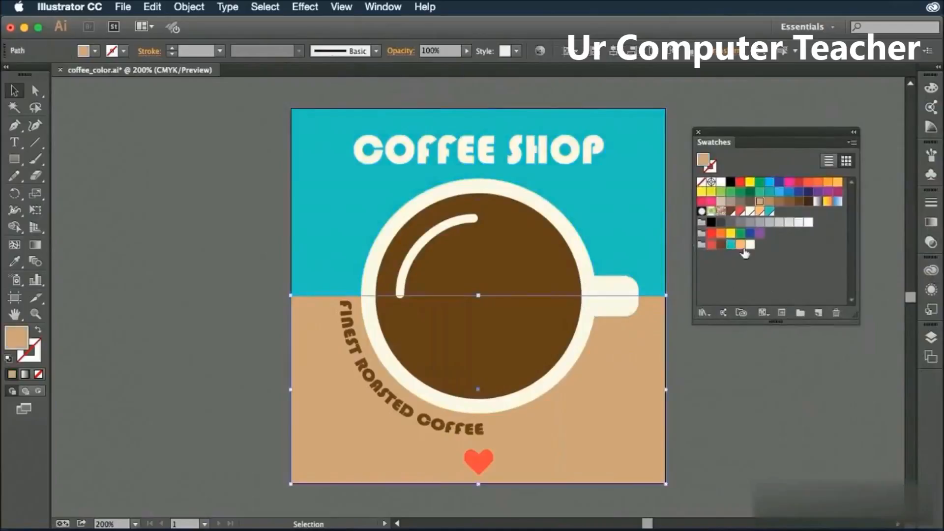
pyautogui.click(741, 244)
# Apply the Coffee Shop group's brown to the coffee circle and curved FINEST ROASTED COFFEE text, and its red to the heart
pyautogui.click(408, 393)
pyautogui.keyDown('shift'); pyautogui.click(444, 350); pyautogui.keyUp('shift')
pyautogui.click(721, 244)
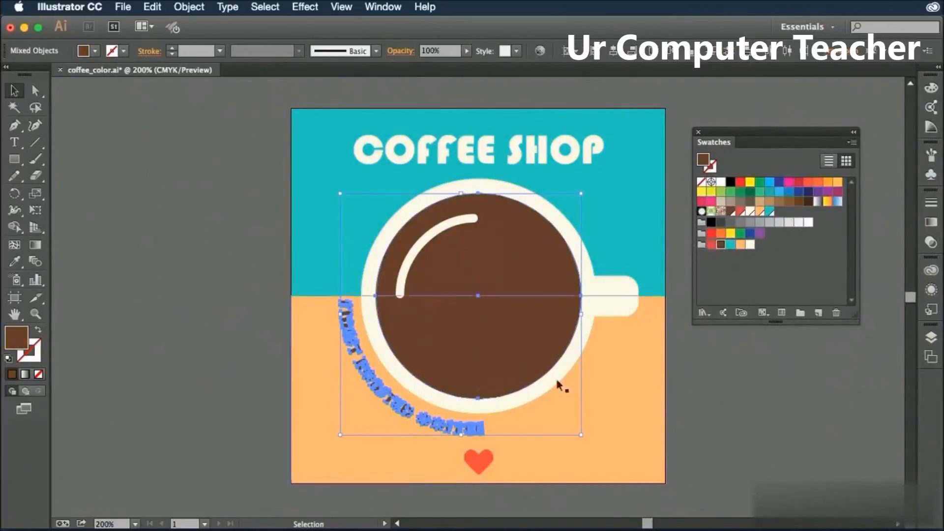
pyautogui.click(480, 458)
pyautogui.click(710, 244)
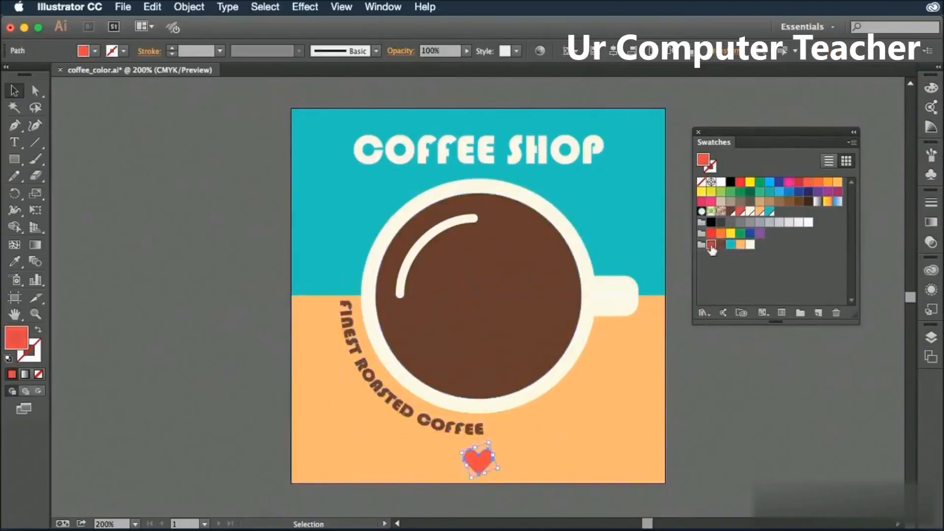
# Fill the cup rim, cup handle and COFFEE SHOP title with the Coffee Shop group's cream swatch
pyautogui.click(578, 256)
pyautogui.keyDown('shift'); pyautogui.click(624, 295); pyautogui.keyUp('shift')
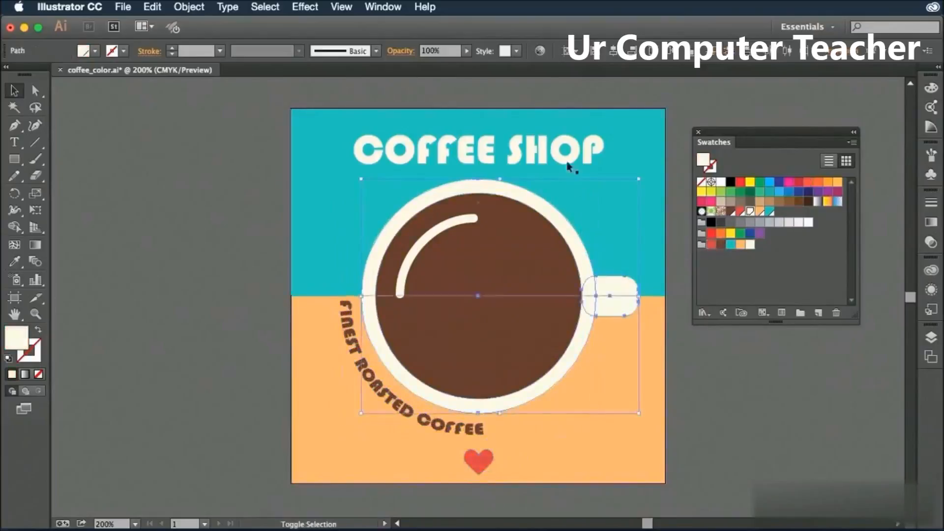
pyautogui.keyDown('shift'); pyautogui.click(560, 164); pyautogui.keyUp('shift')
pyautogui.click(749, 244)
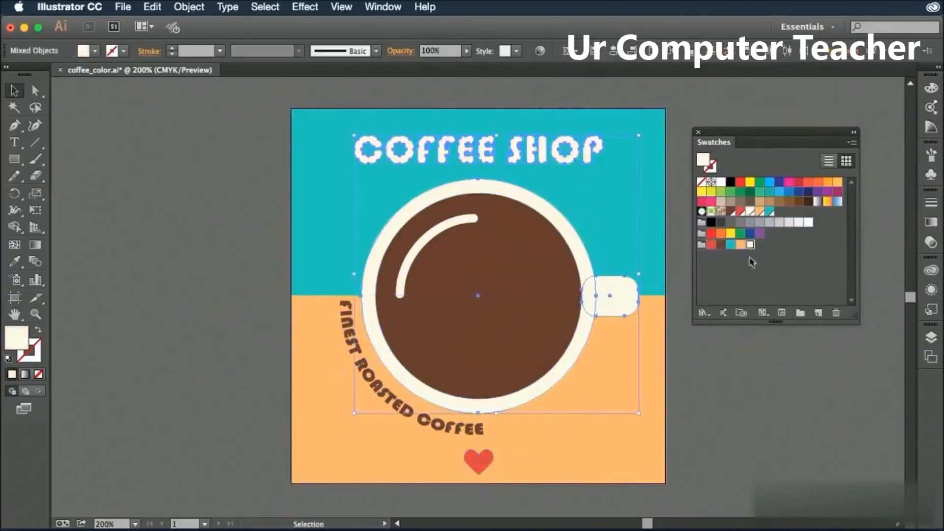
pyautogui.click(789, 360)
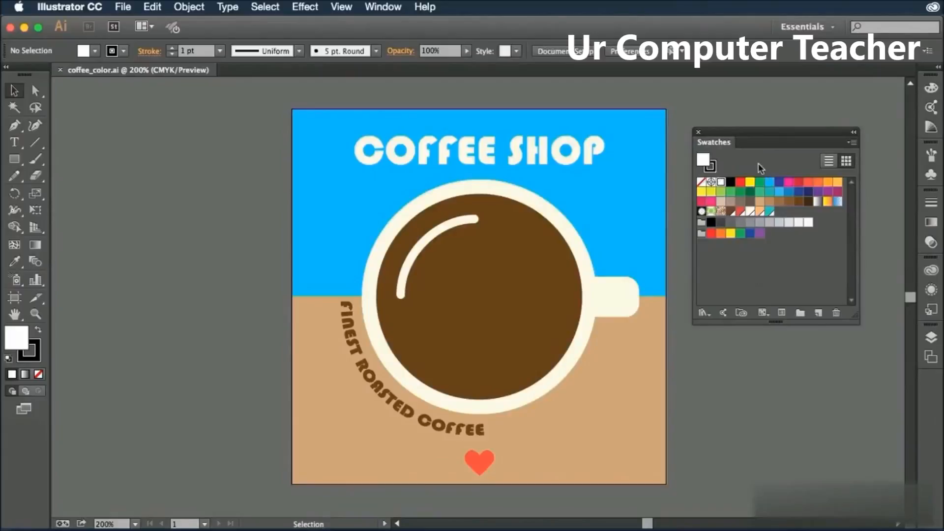
# Load the Coffee Shop.ase swatch library from the Chapter 08 exercise files folder on the Desktop
pyautogui.click(388, 7)
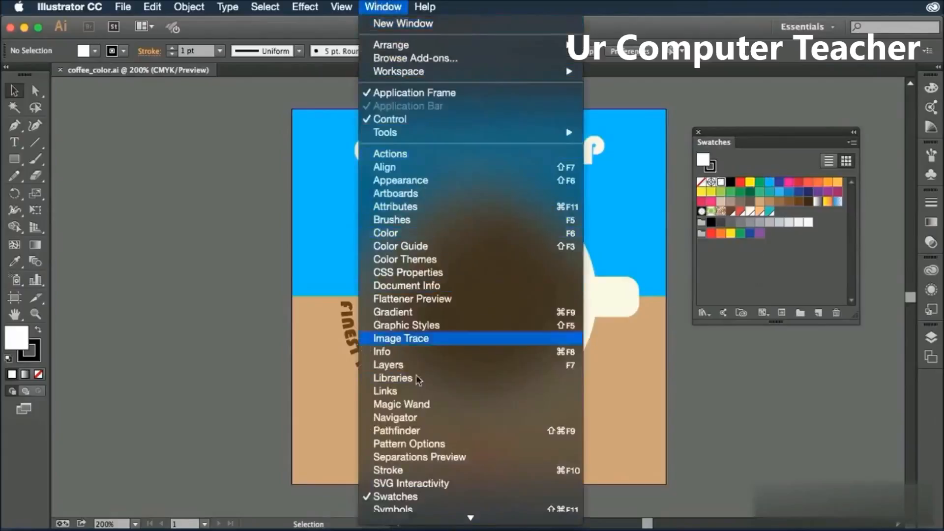
pyautogui.click(771, 469)
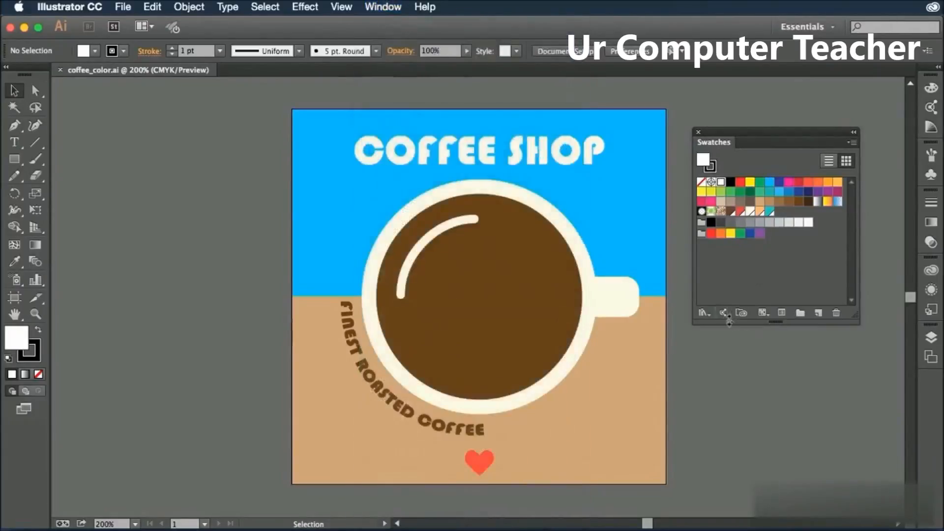
pyautogui.click(707, 317)
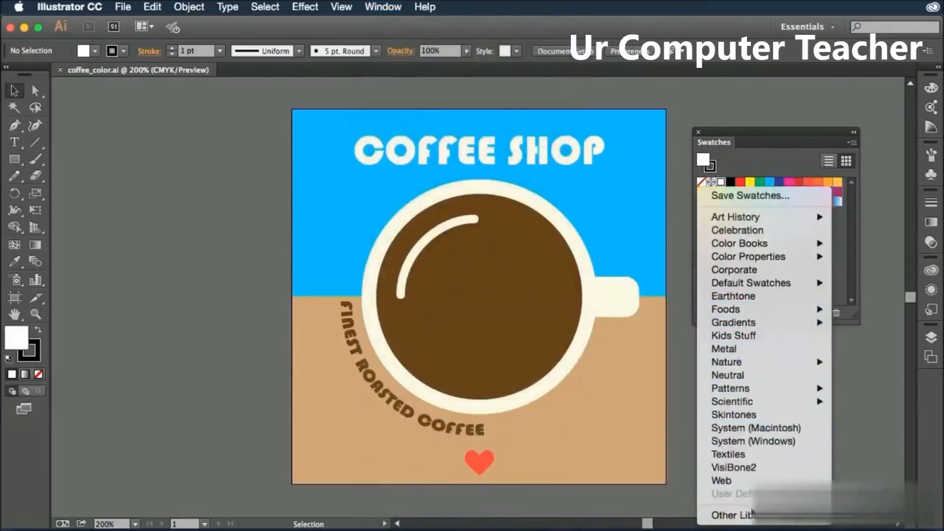
pyautogui.click(799, 522)
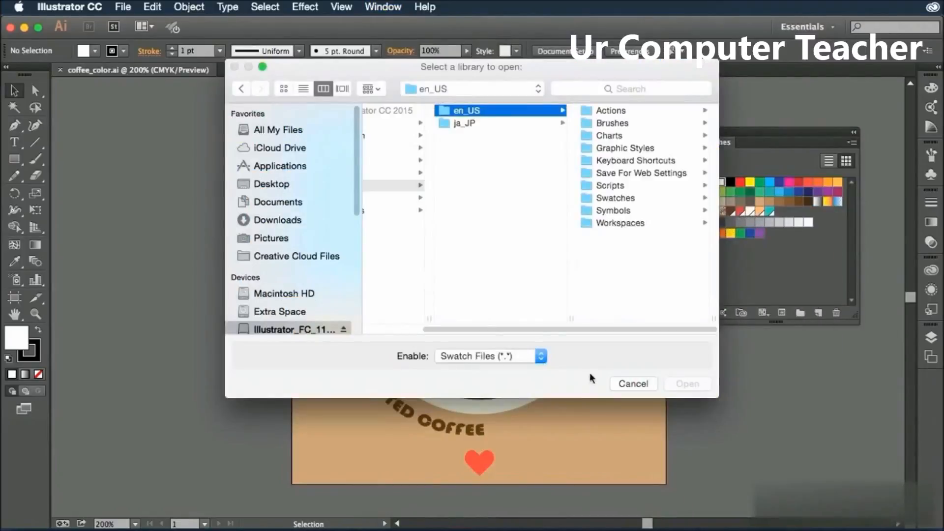
pyautogui.click(298, 188)
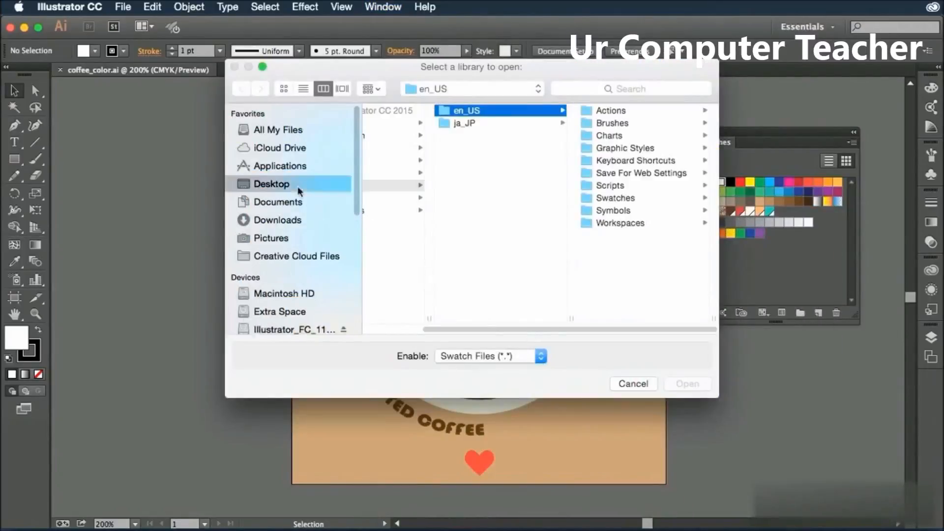
pyautogui.click(399, 141)
pyautogui.click(560, 227)
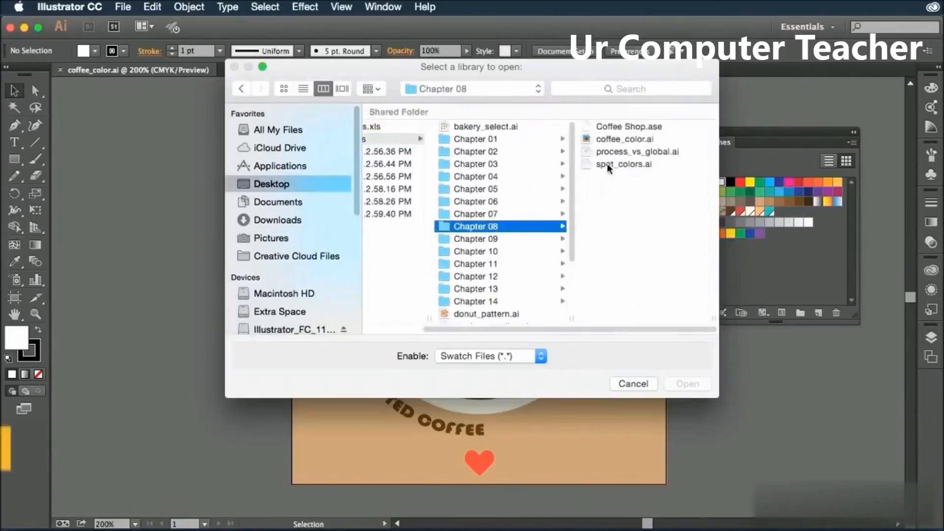
pyautogui.click(610, 131)
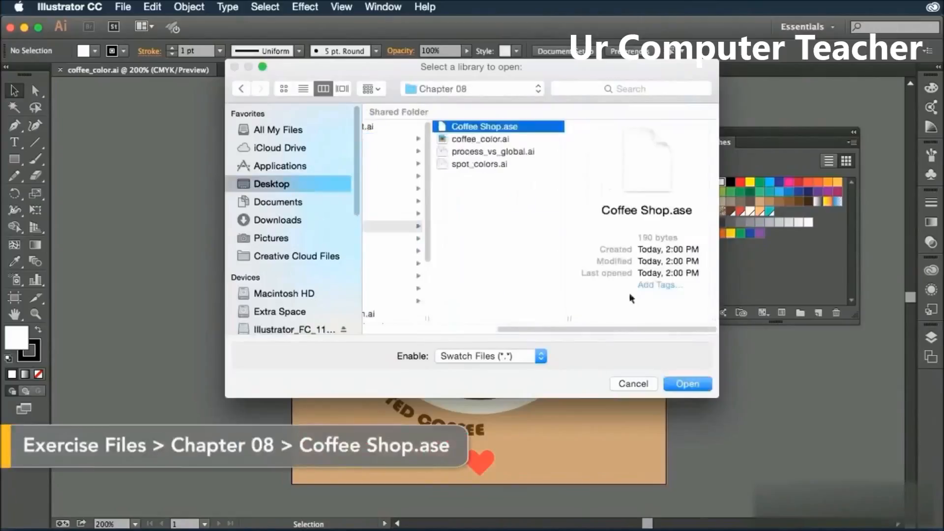
pyautogui.click(689, 383)
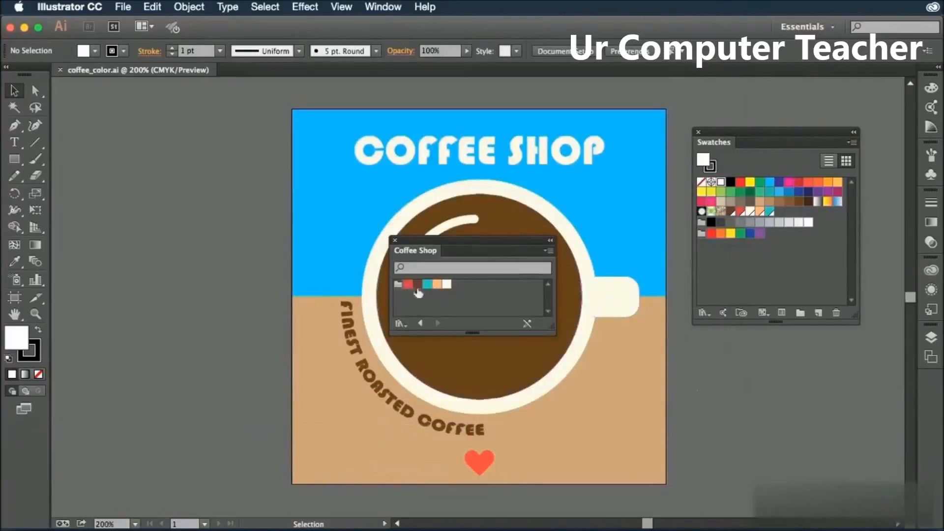
# Place the Coffee Shop library beside the artwork, add its color group to the document's Swatches, and close the library
pyautogui.moveTo(466, 243); pyautogui.dragTo(172, 120)
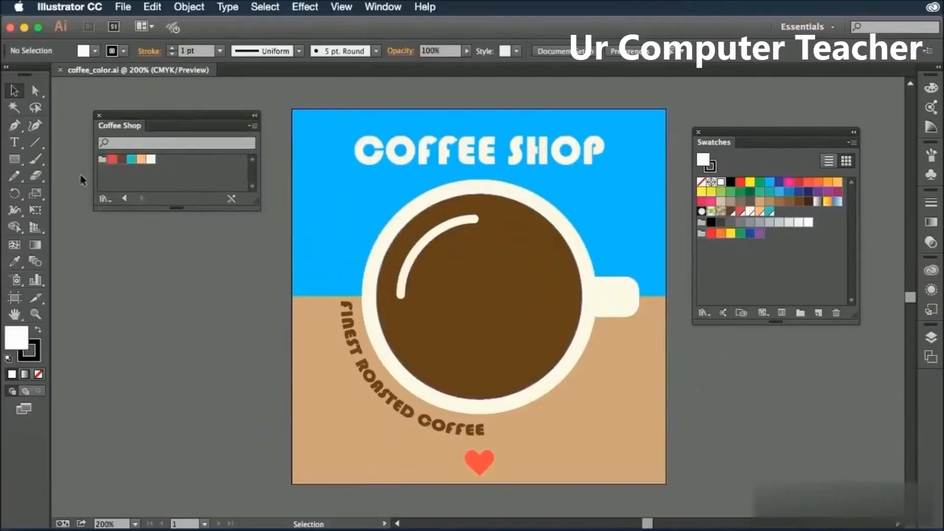
pyautogui.click(101, 161)
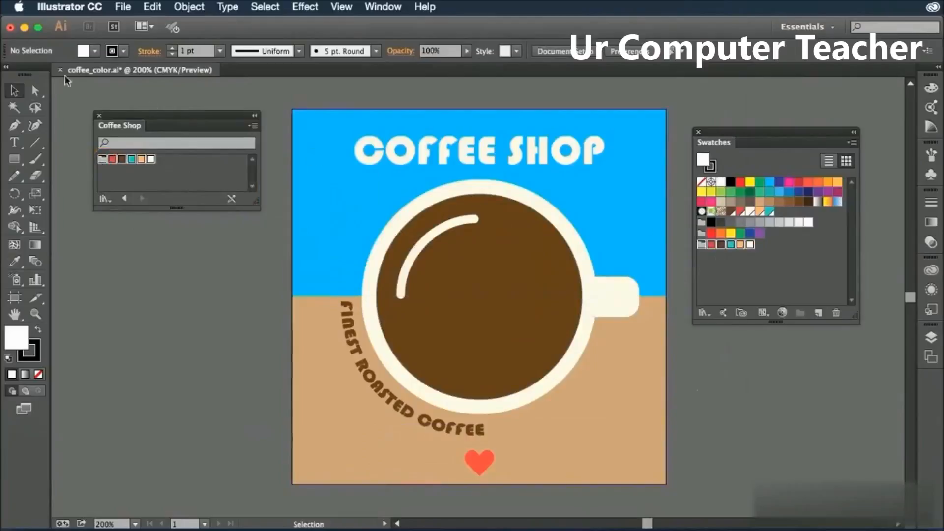
pyautogui.click(97, 116)
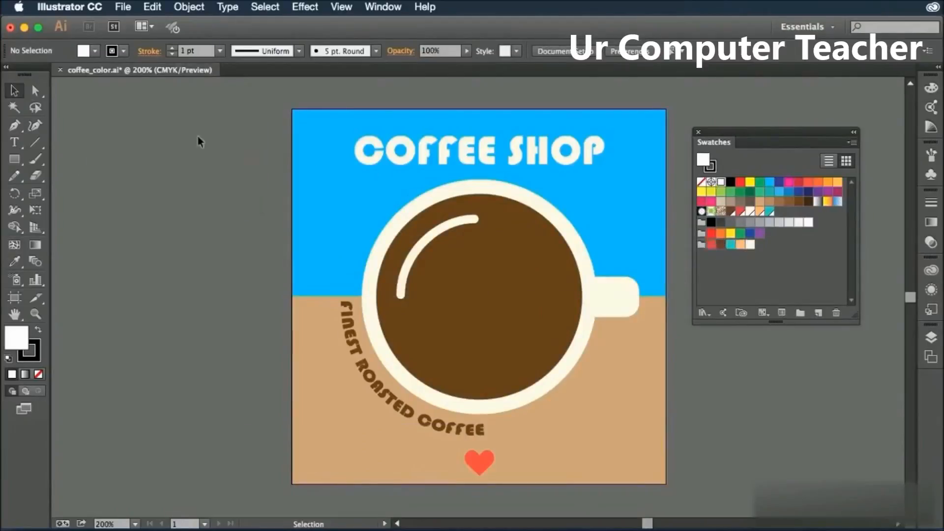